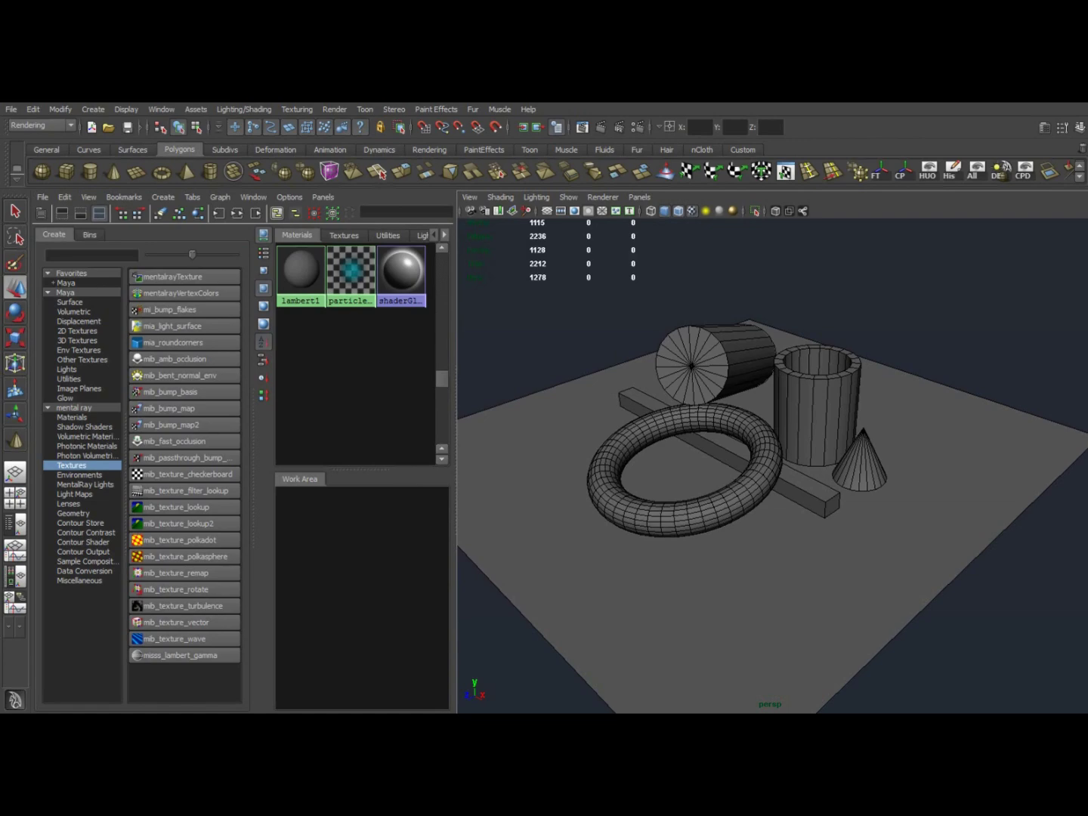
left_click_drag(756, 454, 703, 495, "alt")
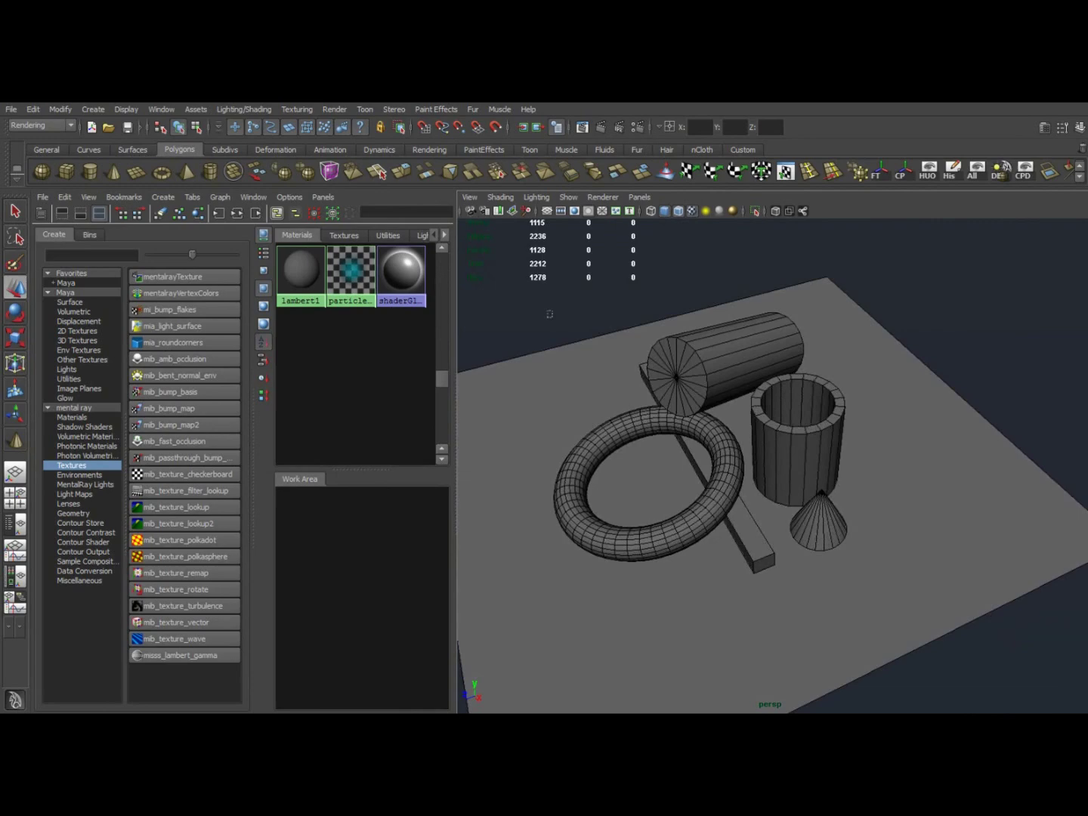
left_click_drag(551, 312, 895, 593)
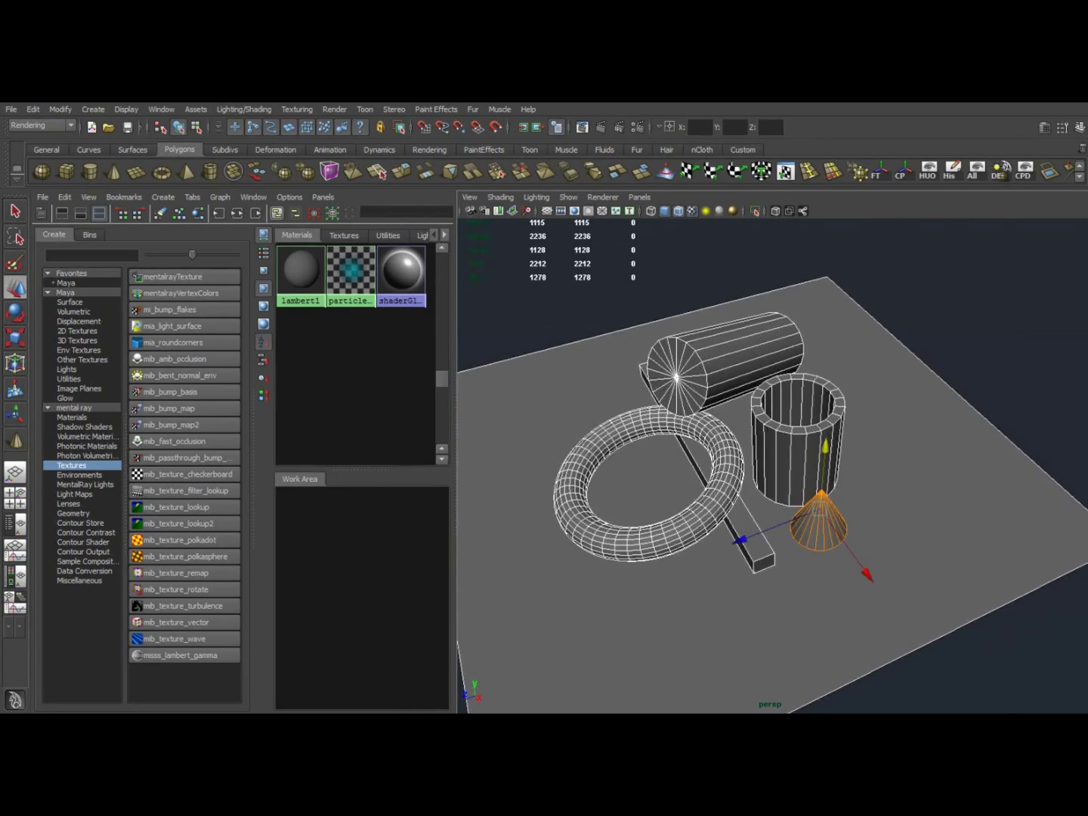
left_click_drag(724, 484, 793, 452, "alt")
left_click(982, 340)
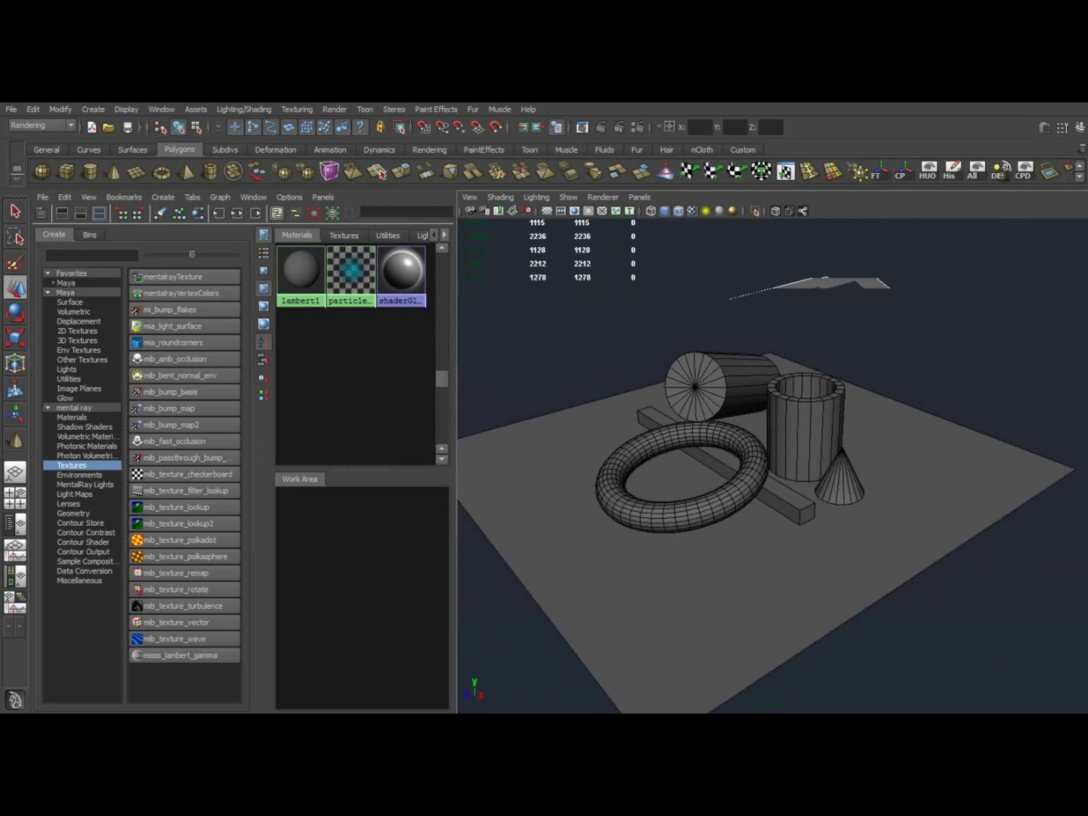
Step: Create a Maya Surface Shader material and assign it to all the objects in the scene, including the ground plane
left_click(65, 292)
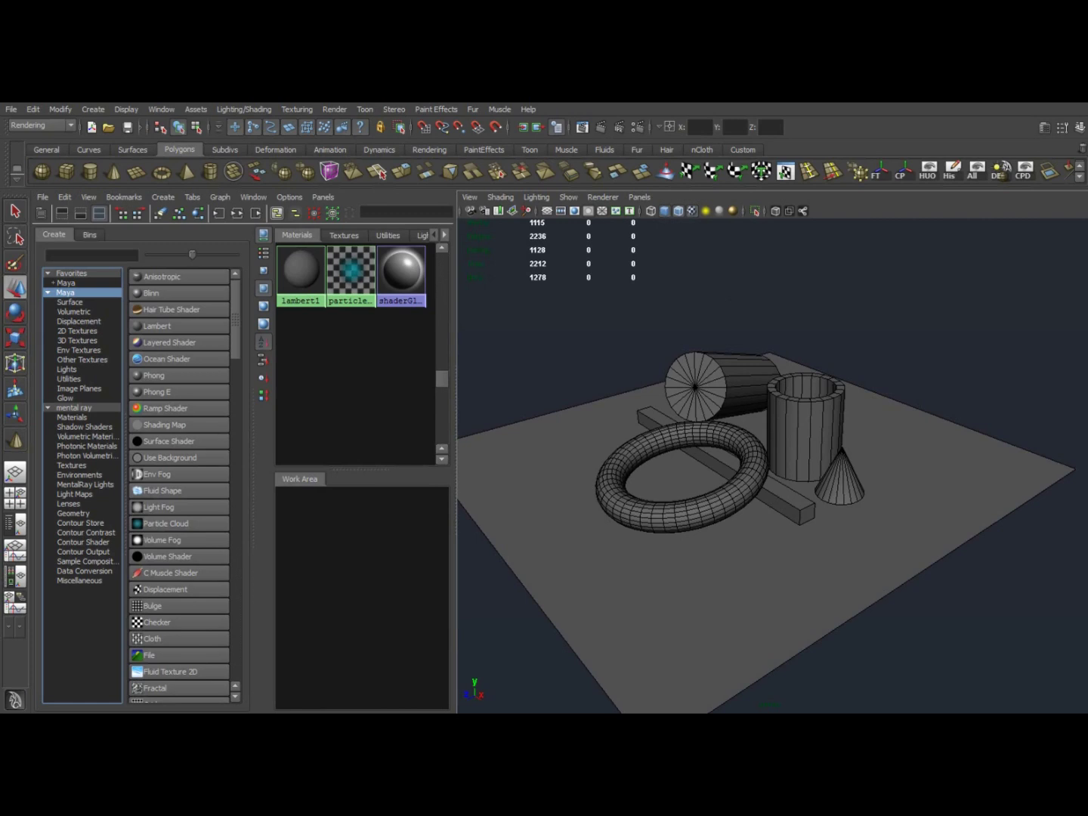
left_click(168, 442)
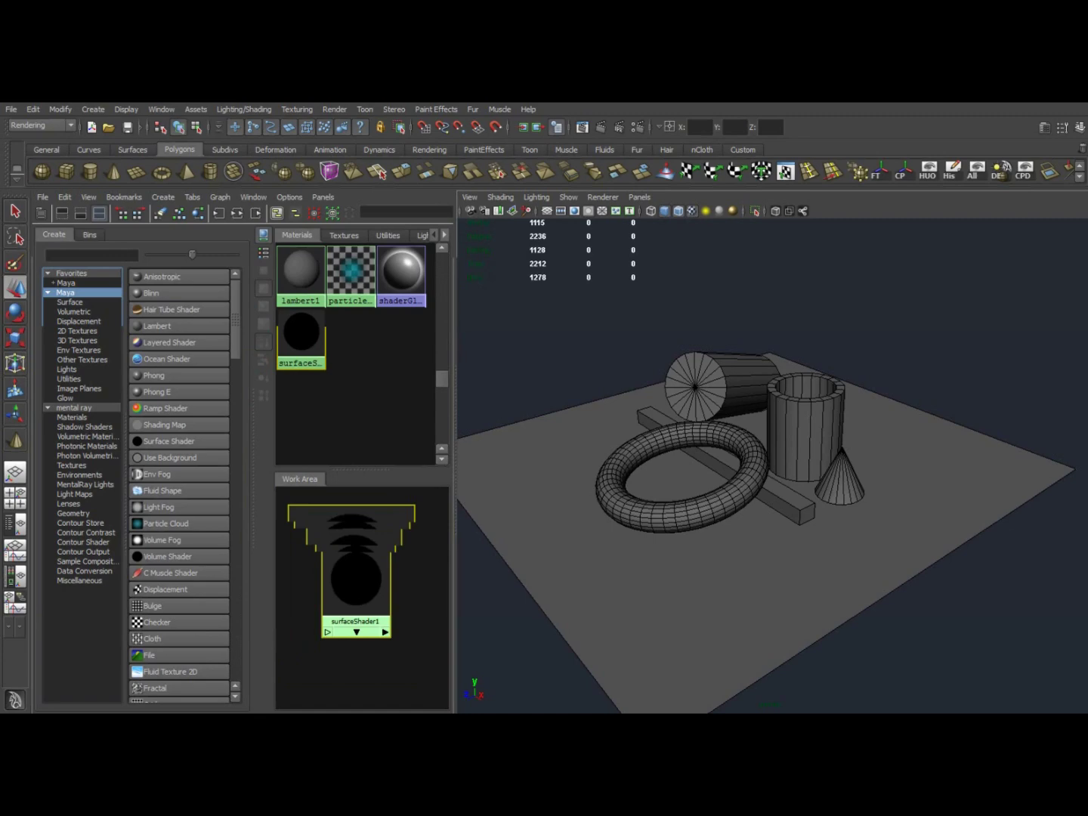
left_click_drag(533, 318, 918, 596)
right_click_drag(391, 529, 377, 504)
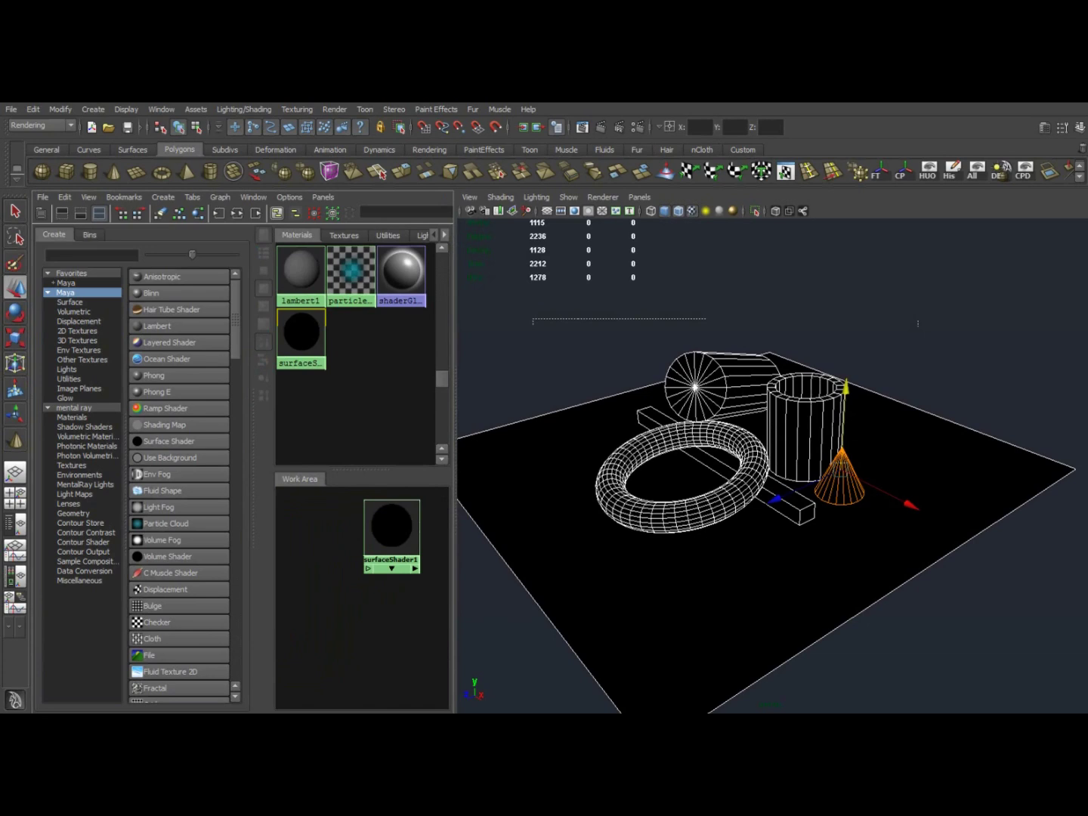
left_click(918, 604)
left_click_drag(832, 575, 760, 526, "alt")
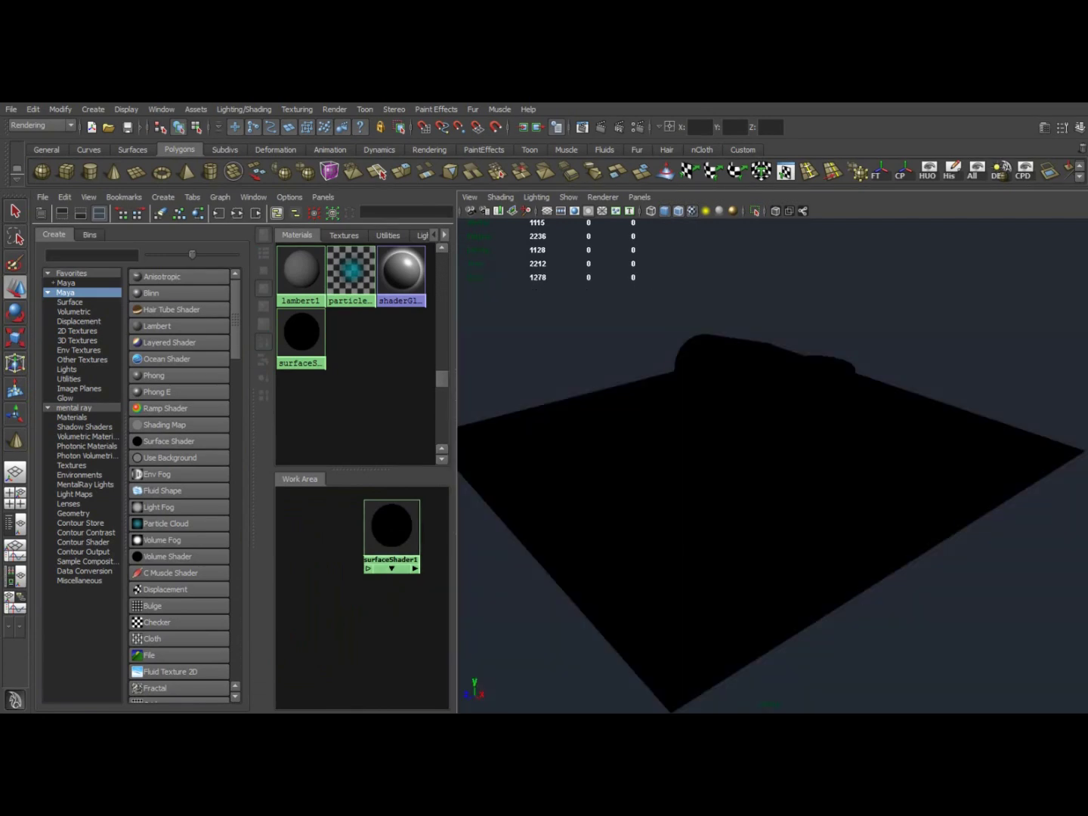
Step: Create a mental ray mib_amb_occlusion texture and connect it to the default input of surfaceShader1
left_click_drag(392, 529, 395, 525)
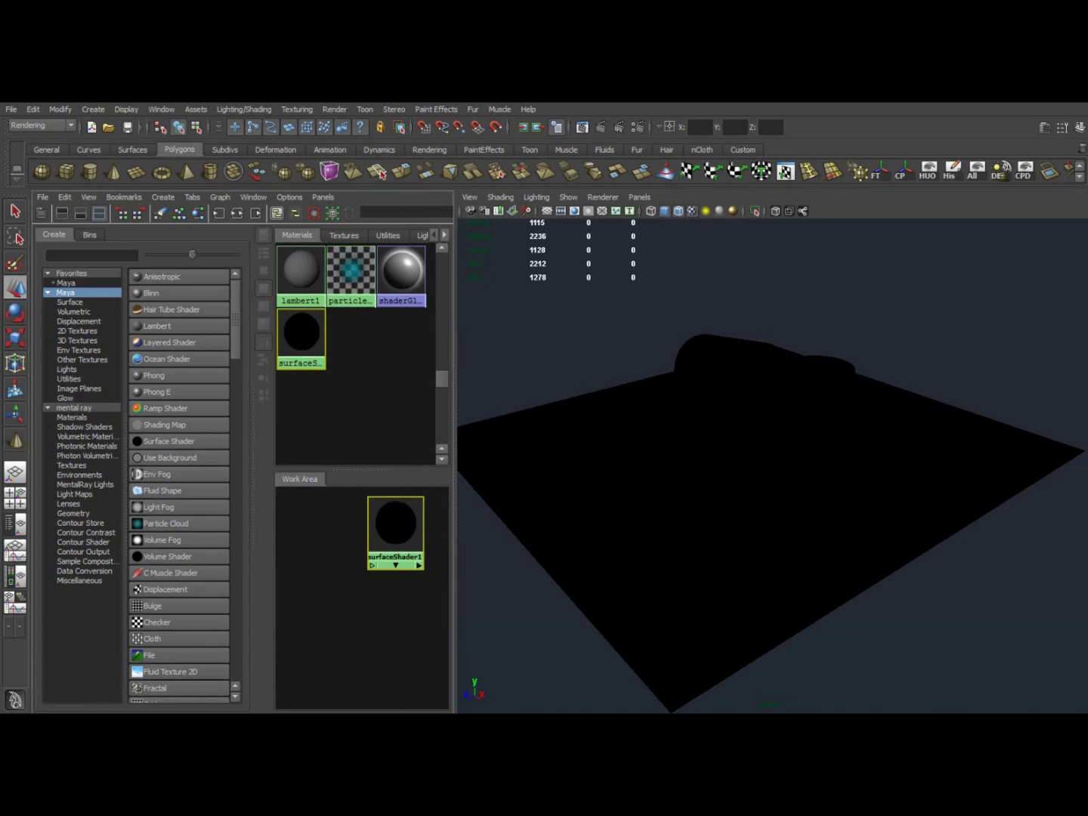
left_click(72, 466)
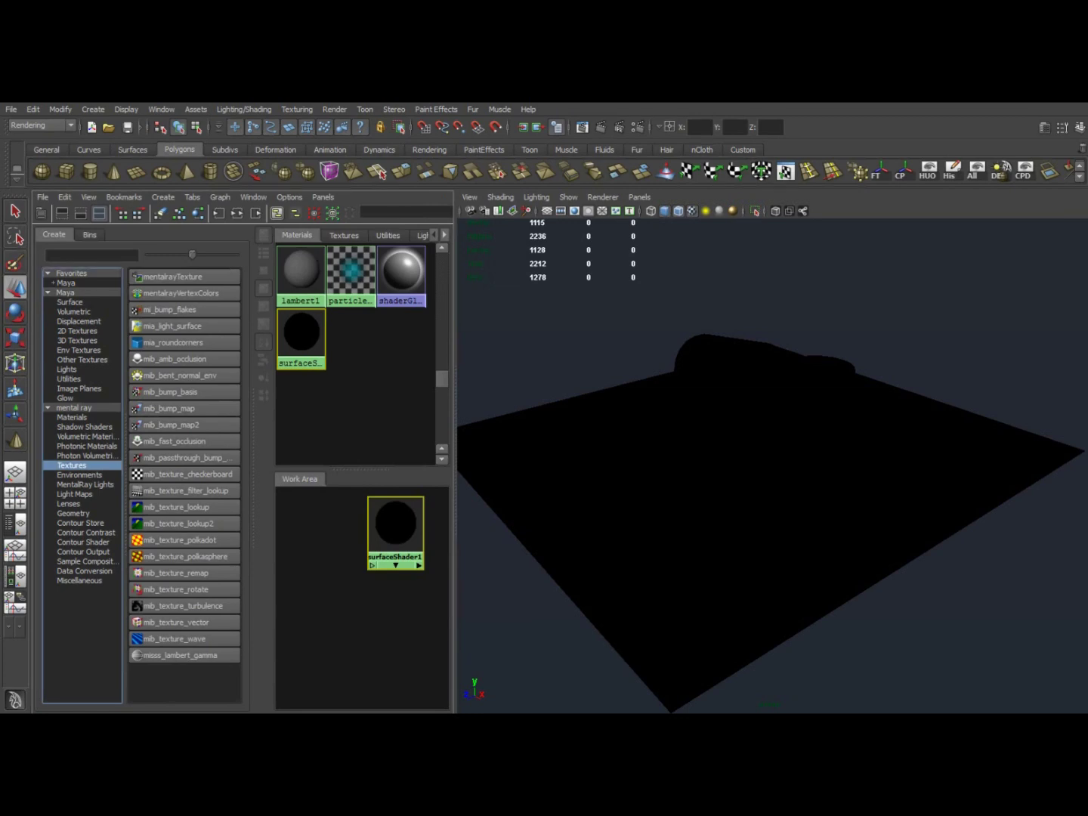
left_click(174, 359)
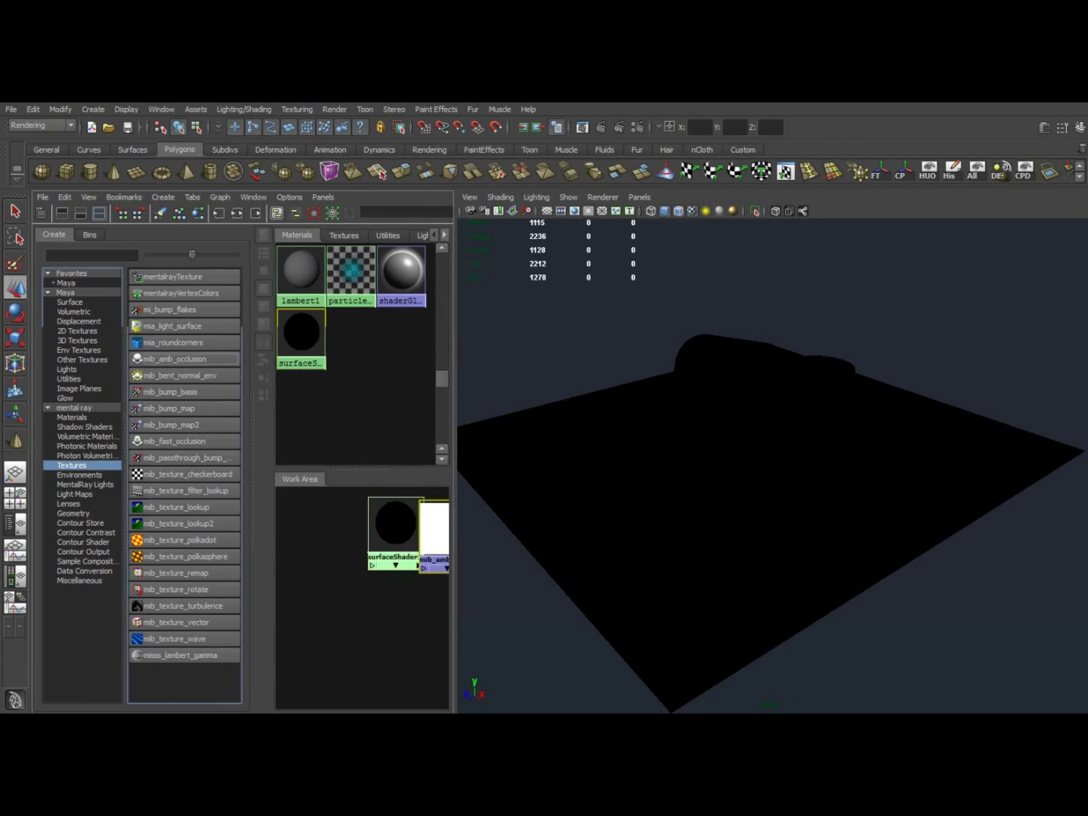
left_click_drag(435, 529, 310, 528)
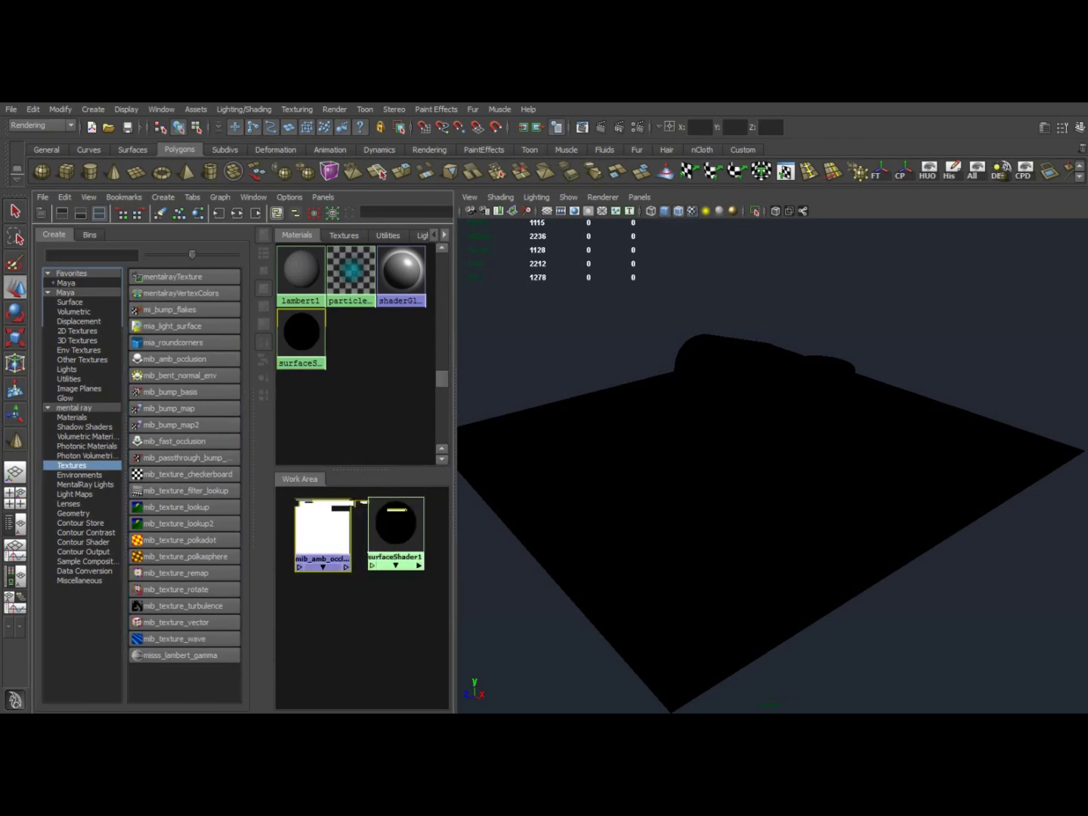
left_click(395, 528)
mouse_move(395, 528)
middle_mouse_down("alt")
mouse_move(382, 530)
mouse_move(392, 538)
mouse_move(340, 529)
mouse_move(383, 538)
middle_mouse_up("alt")
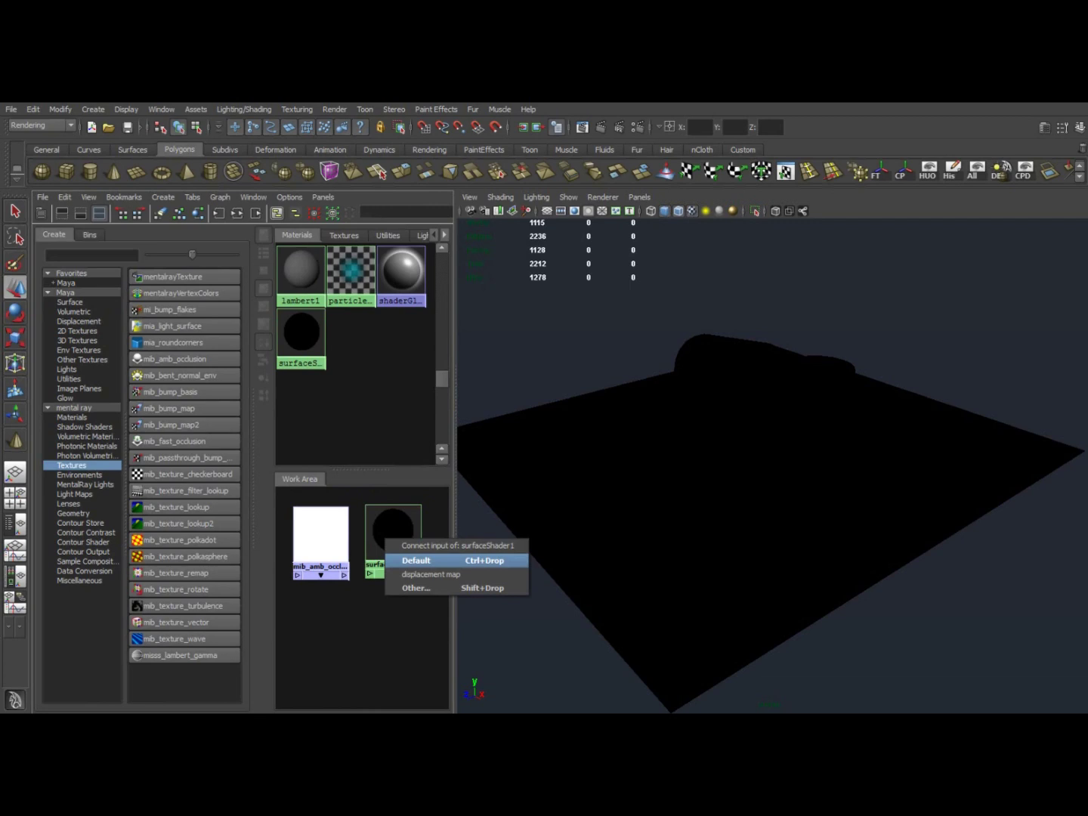
left_click(424, 559)
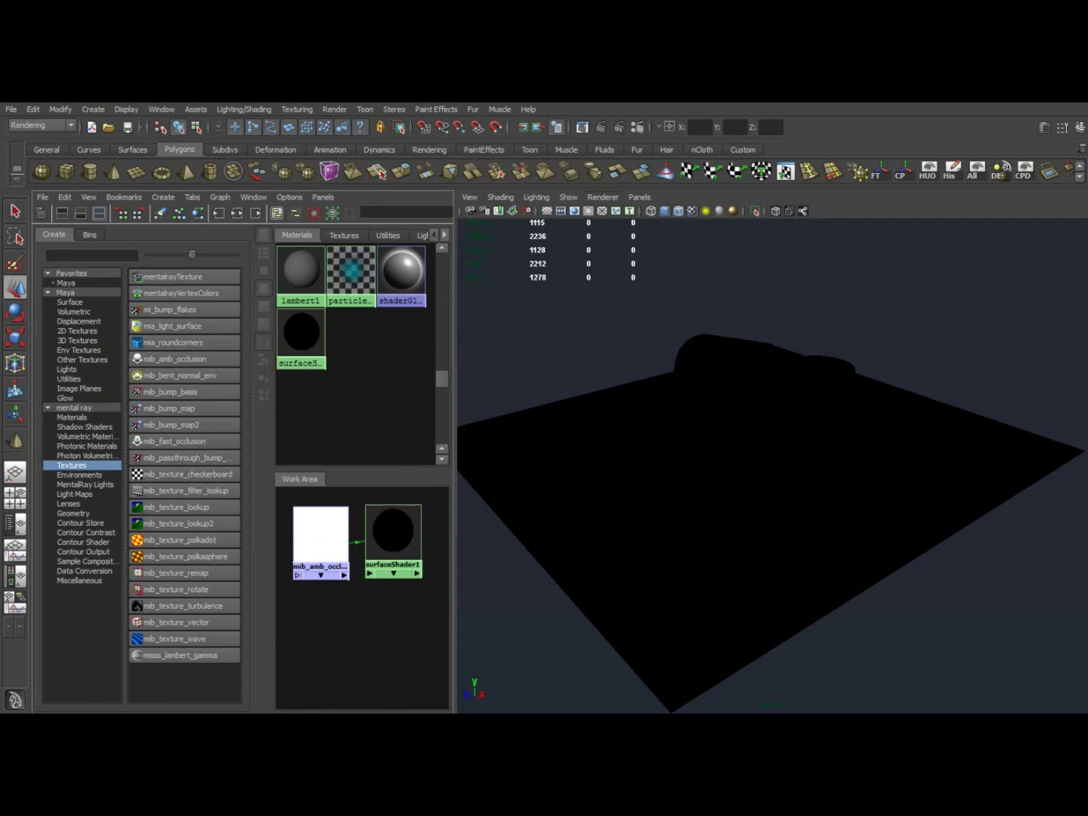
Step: Configure rendering to use mental ray with the Production quality preset, and render the perspective view
left_click(637, 125)
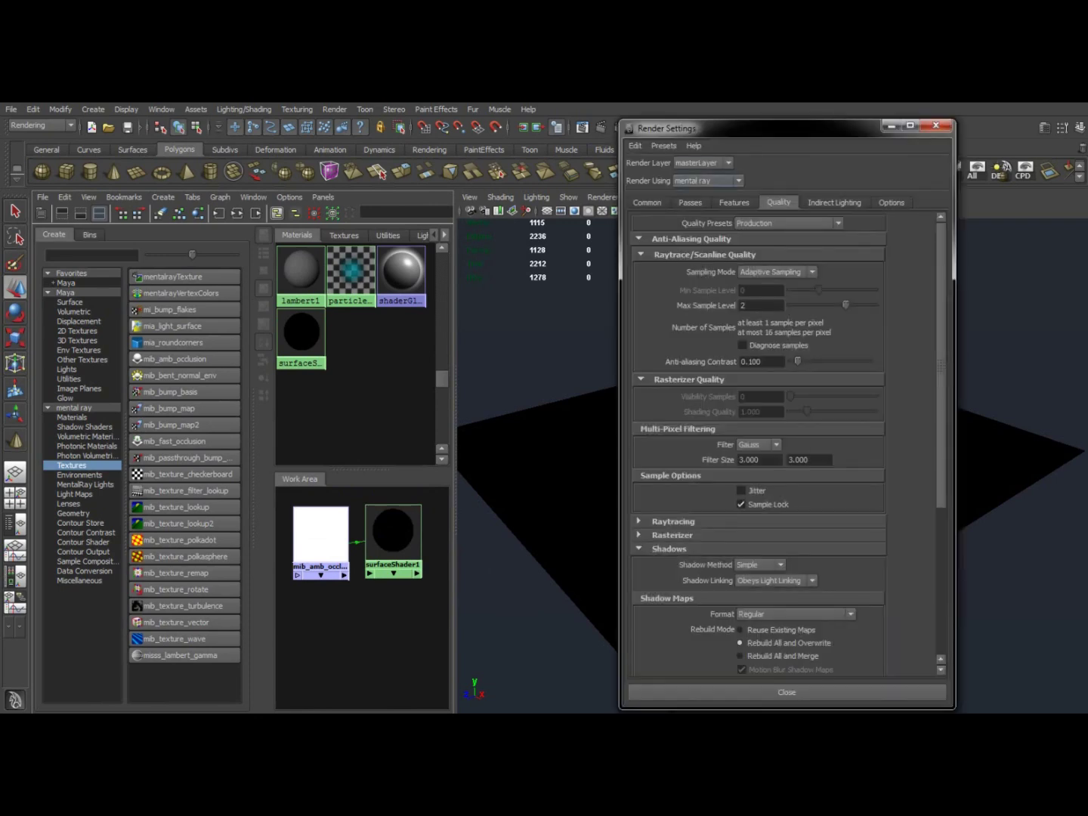
left_click(708, 181)
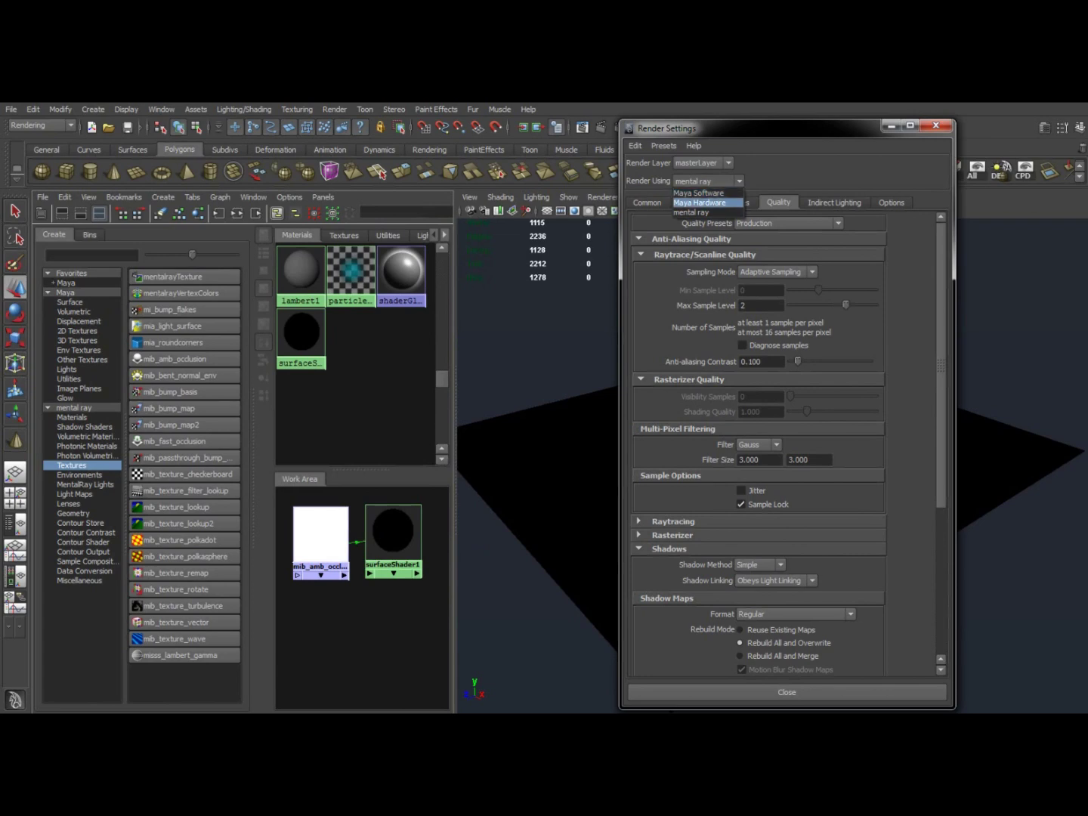
left_click(699, 212)
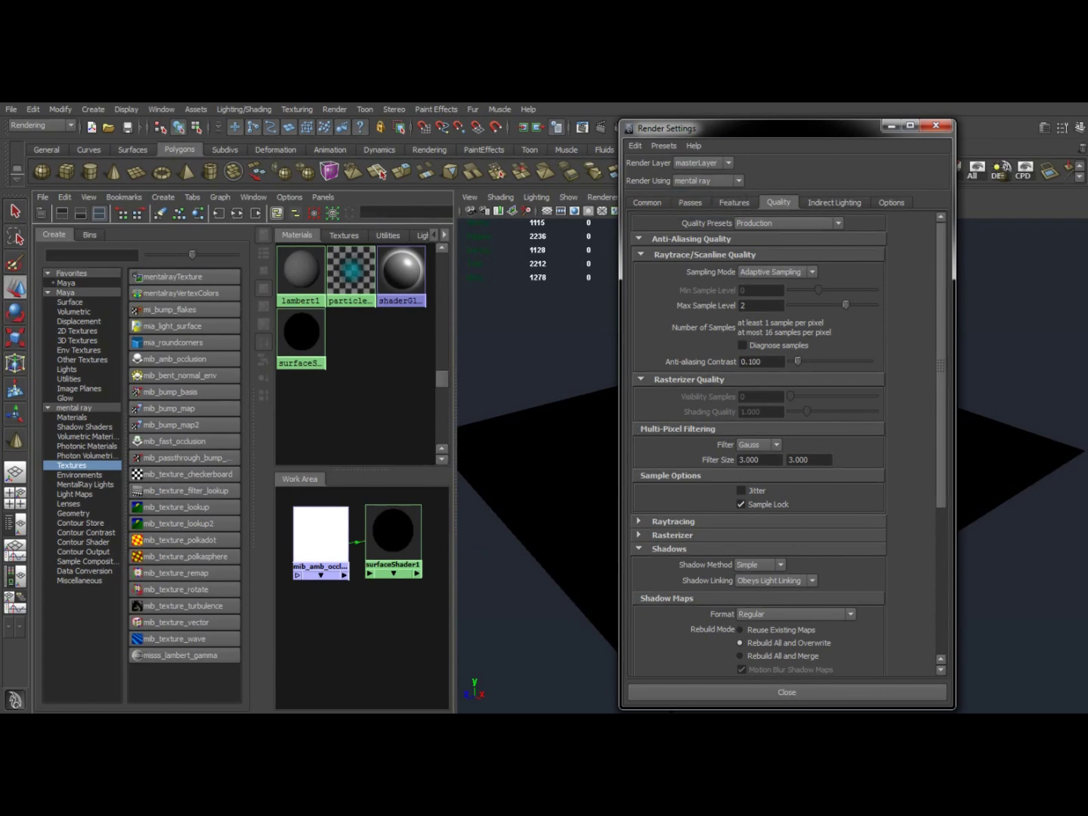
left_click(647, 203)
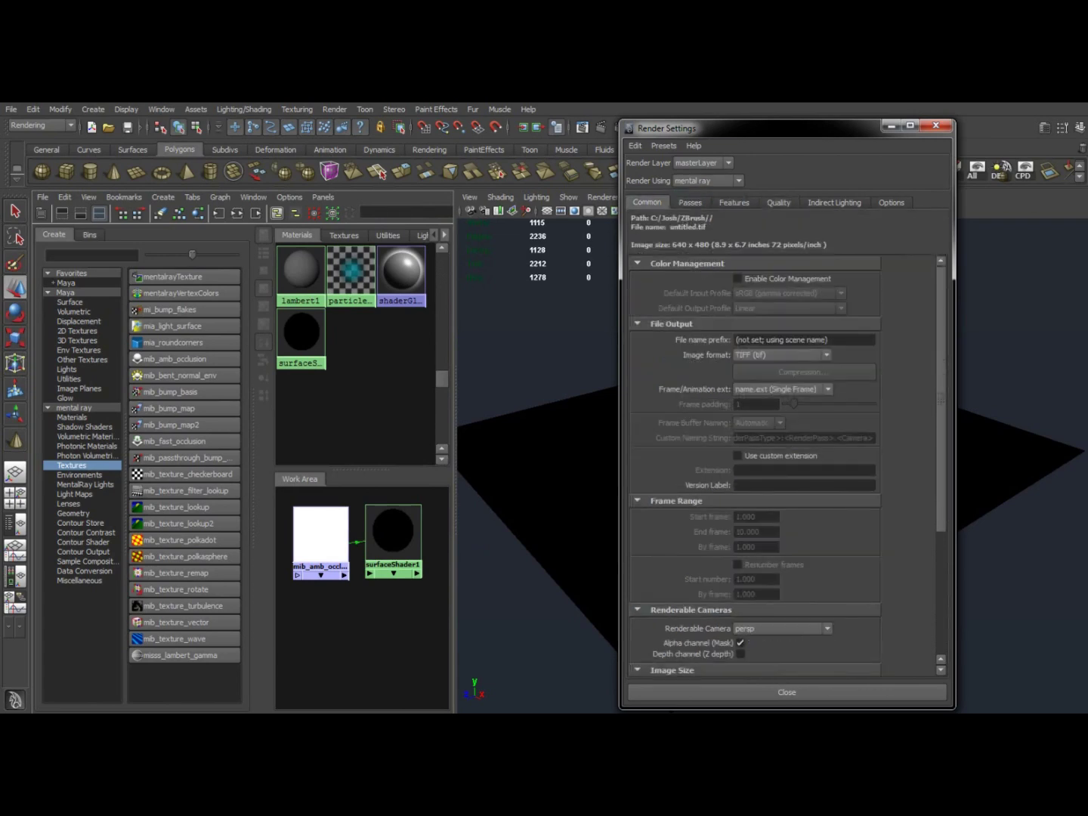
scroll(784, 466, "down", 5)
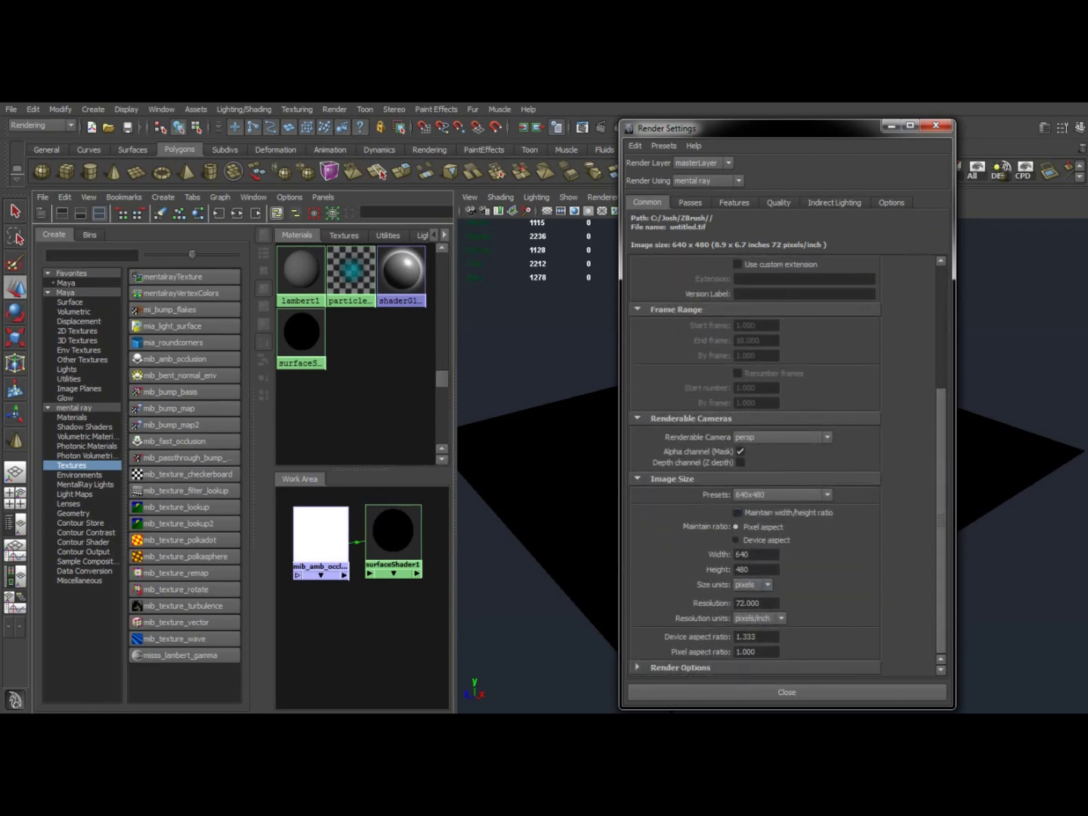
left_click(778, 201)
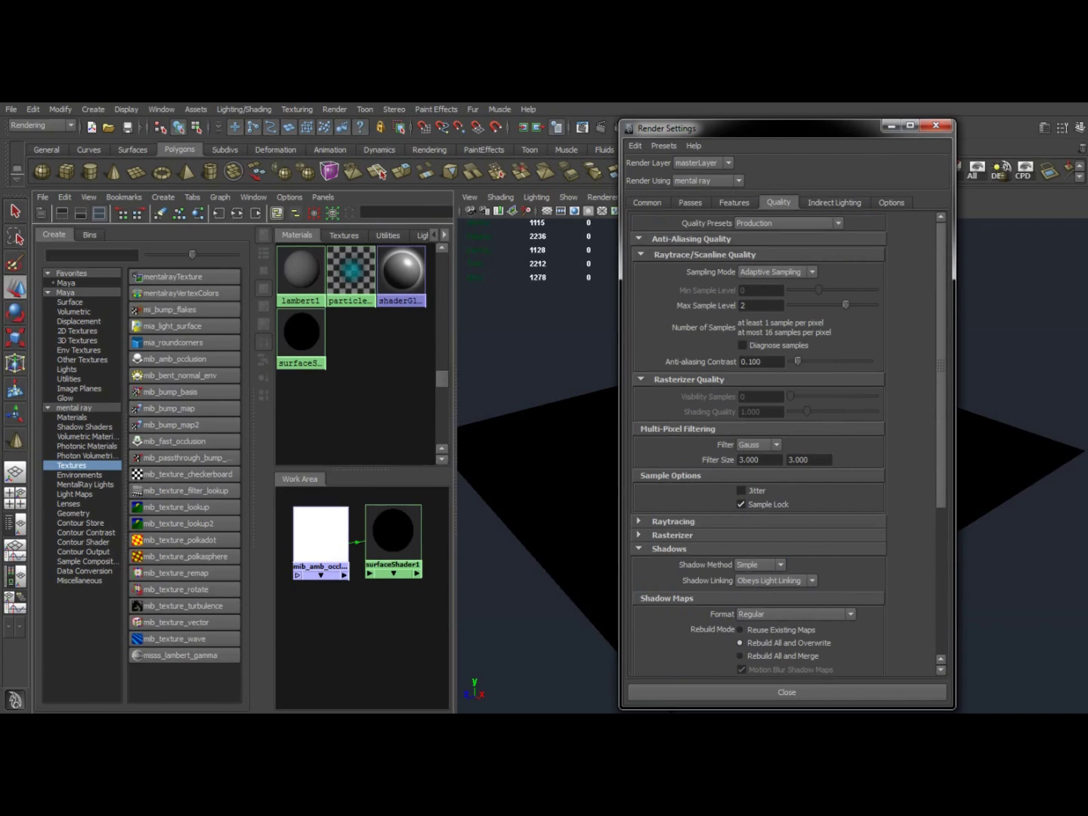
left_click(785, 223)
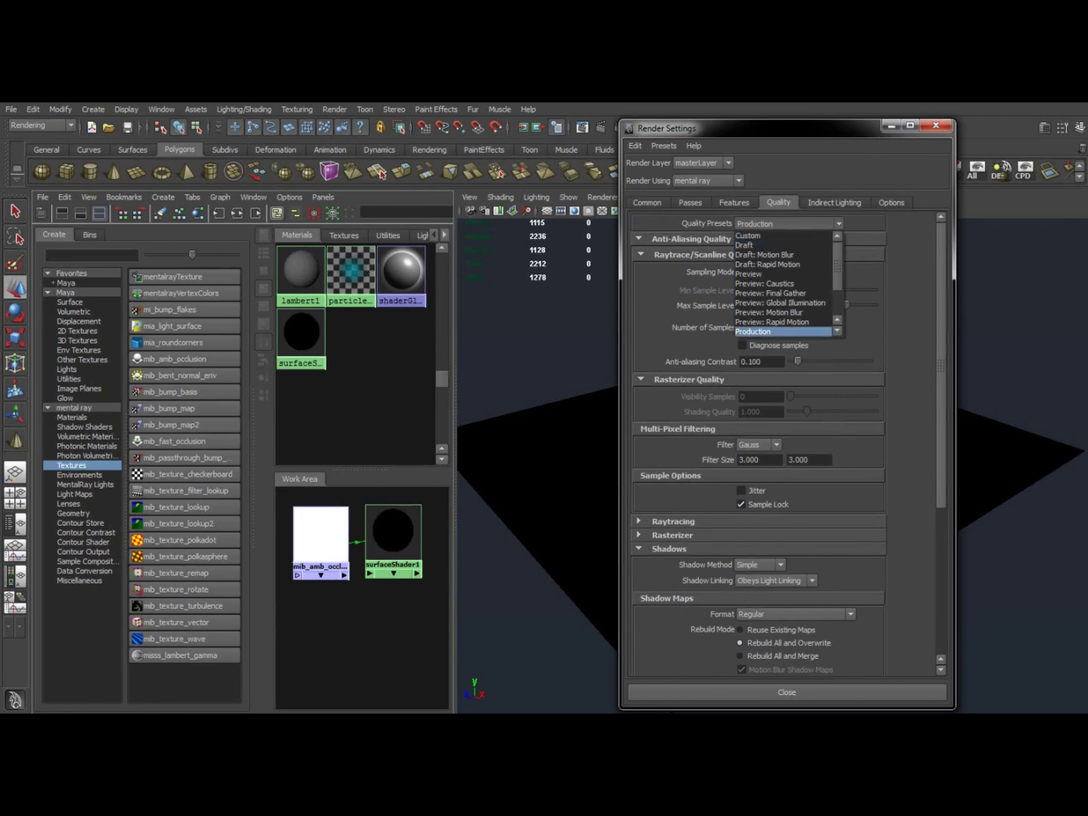
left_click(753, 332)
left_click(786, 692)
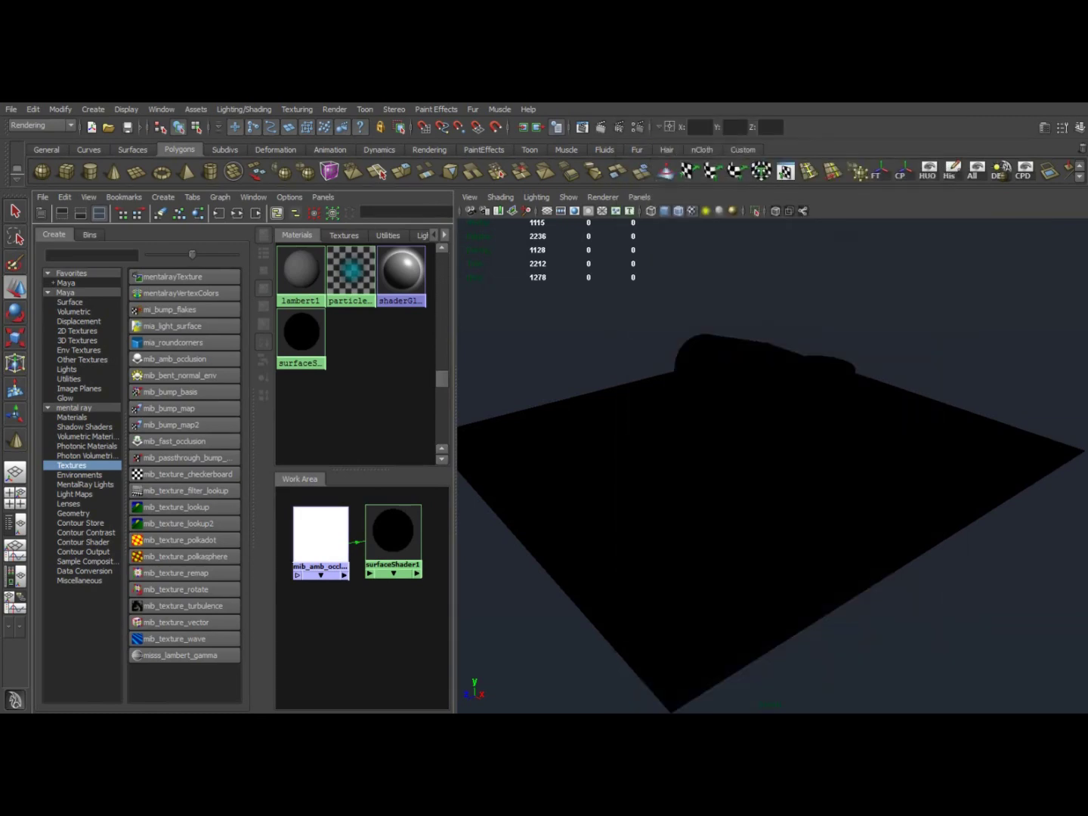
left_click(602, 128)
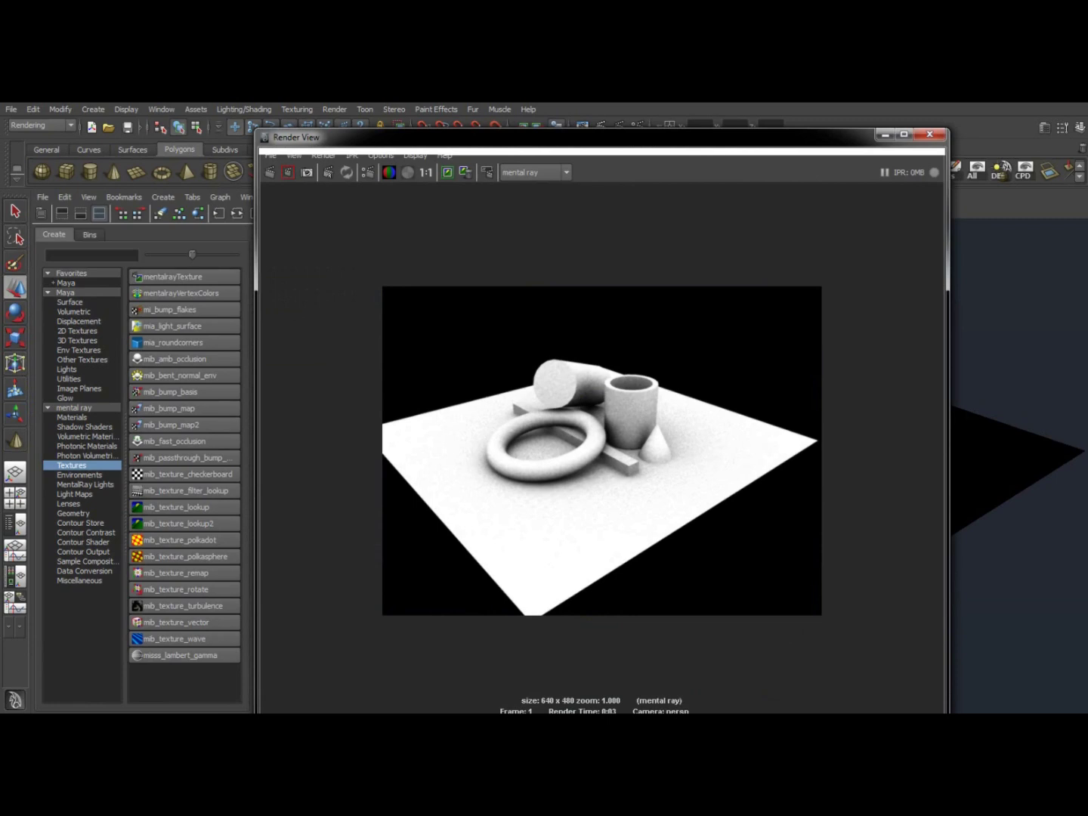
left_click_drag(602, 127, 602, 119)
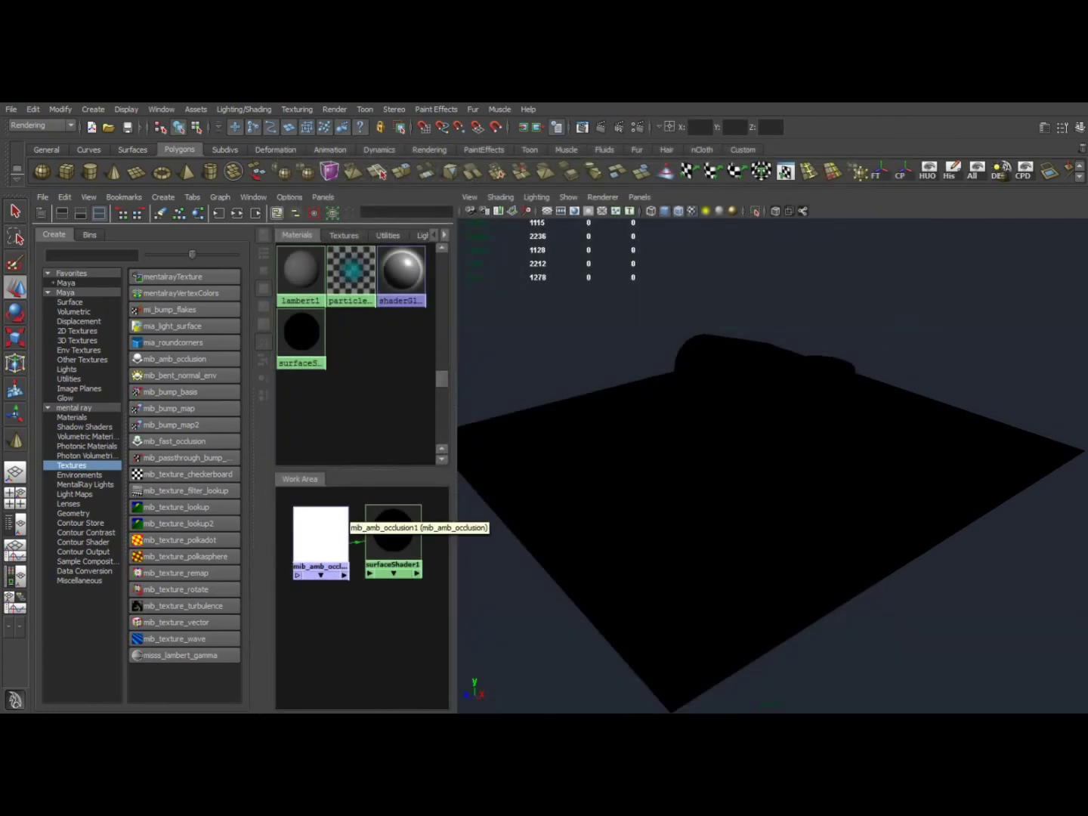
Step: Set the Samples of the mib_amb_occlusion1 node to 128 and close its attributes
left_click(322, 535)
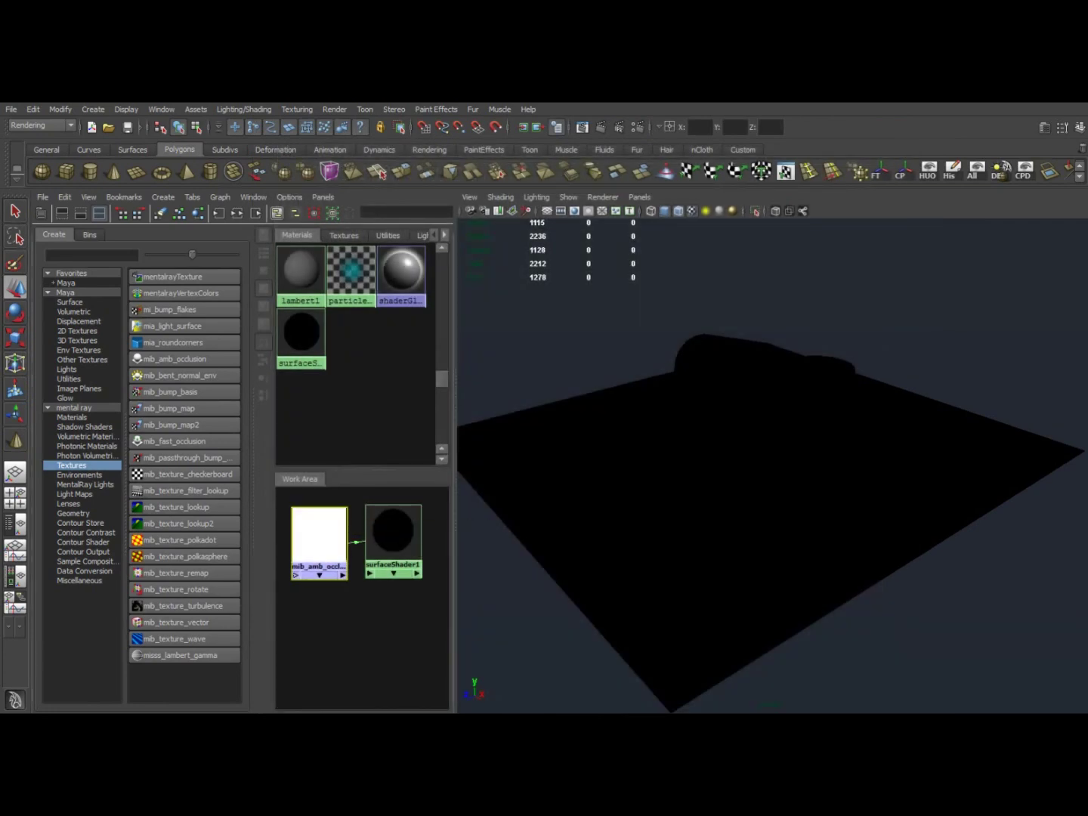
double_click(320, 535)
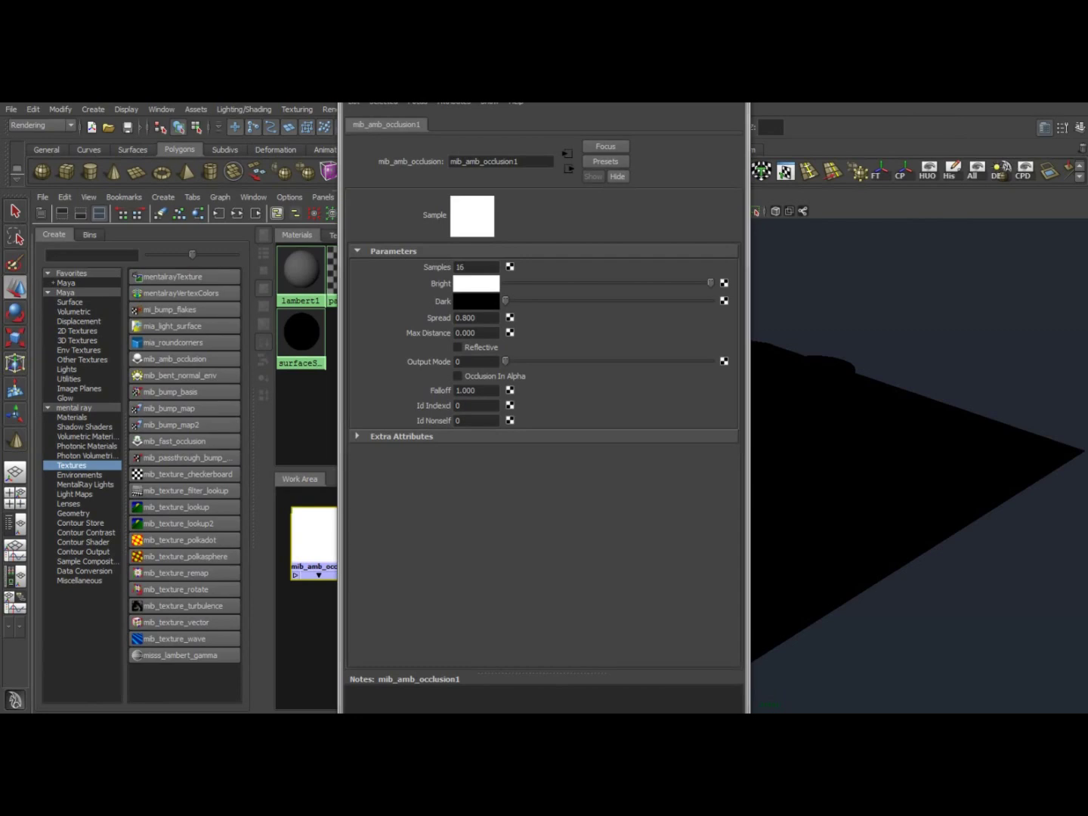
left_click_drag(544, 83, 677, 125)
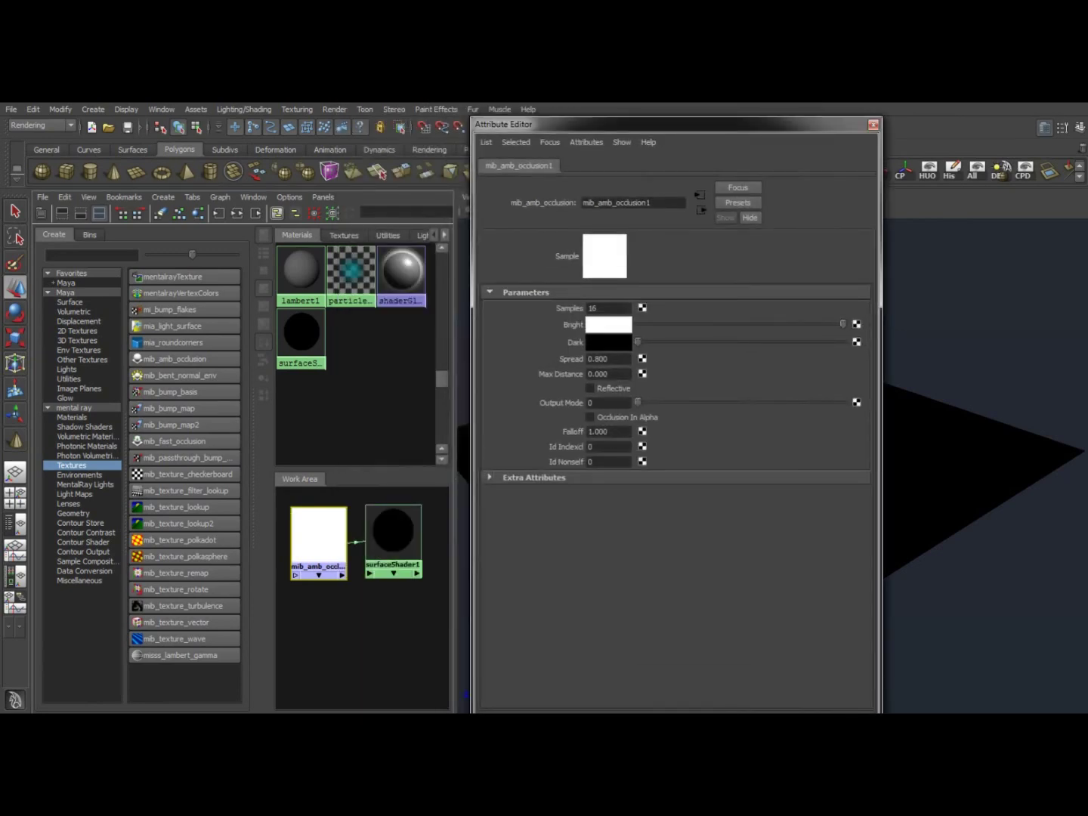
double_click(599, 308)
type("128")
left_click_drag(665, 124, 644, 125)
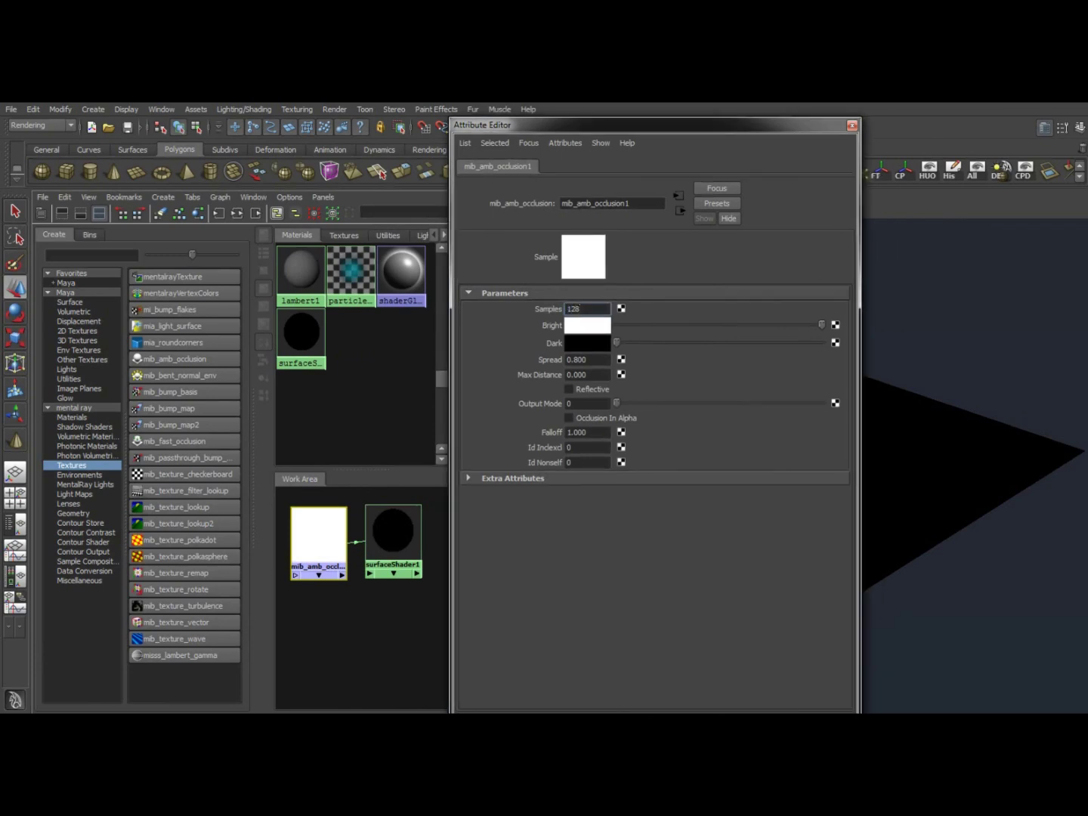
left_click_drag(575, 125, 568, 146)
left_click(847, 146)
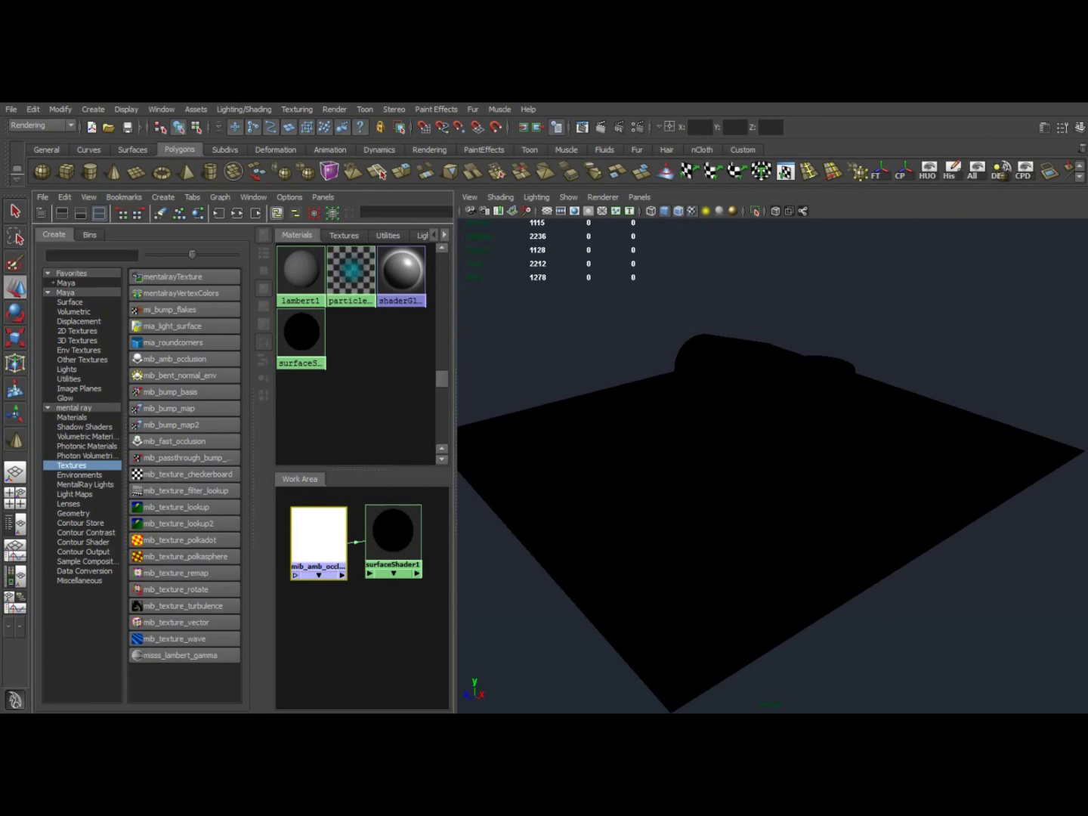
Step: Render the perspective view again, examine the grain of the occlusion shadows, and close the render
left_click(601, 127)
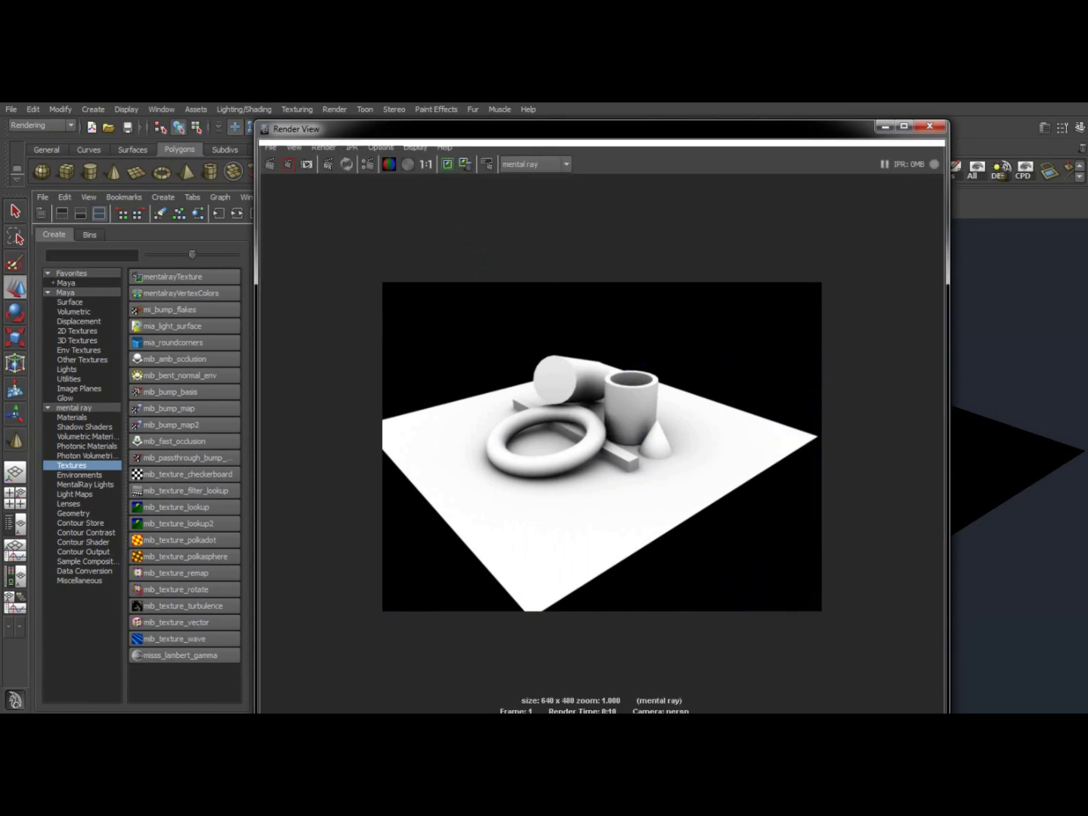
left_click_drag(602, 129, 615, 128)
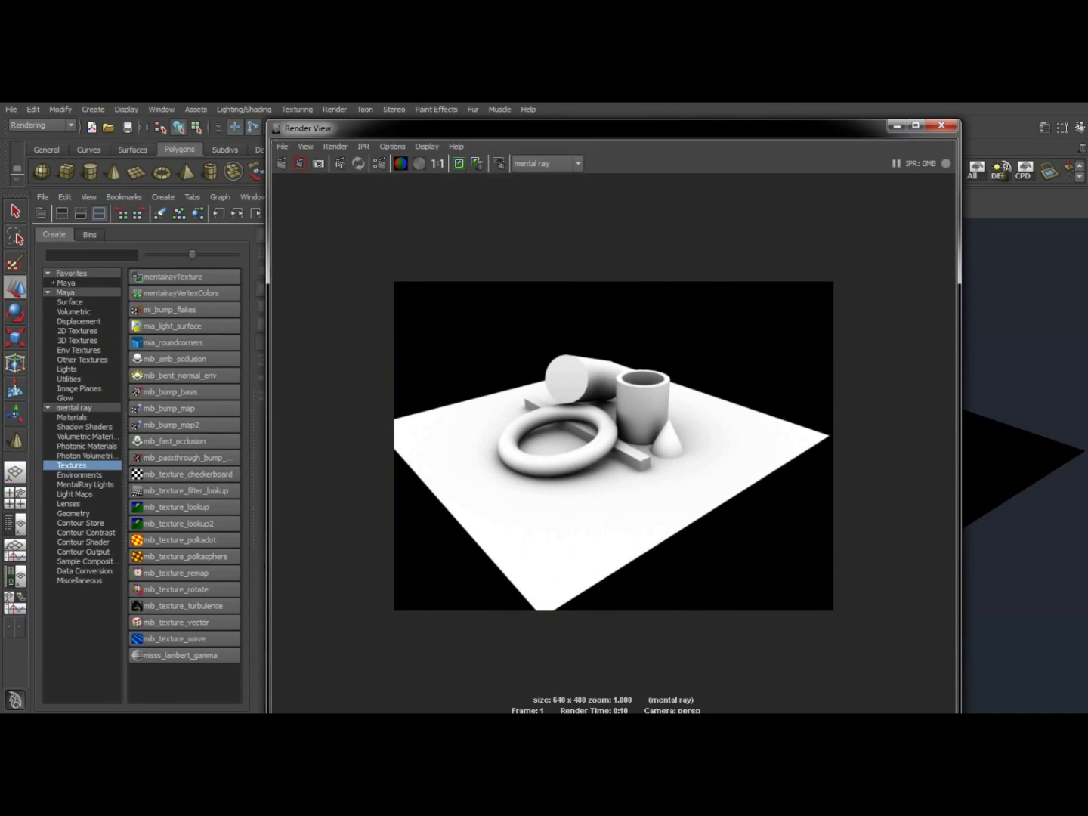
left_click_drag(615, 128, 607, 125)
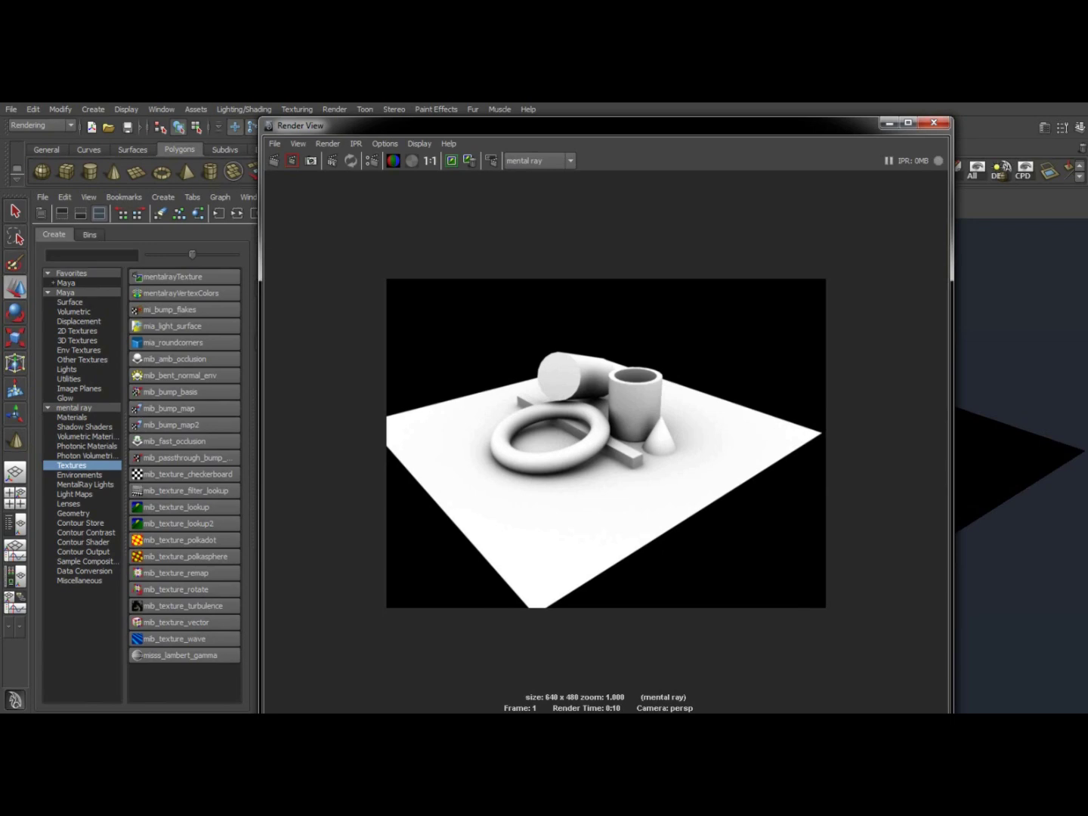
left_click(935, 123)
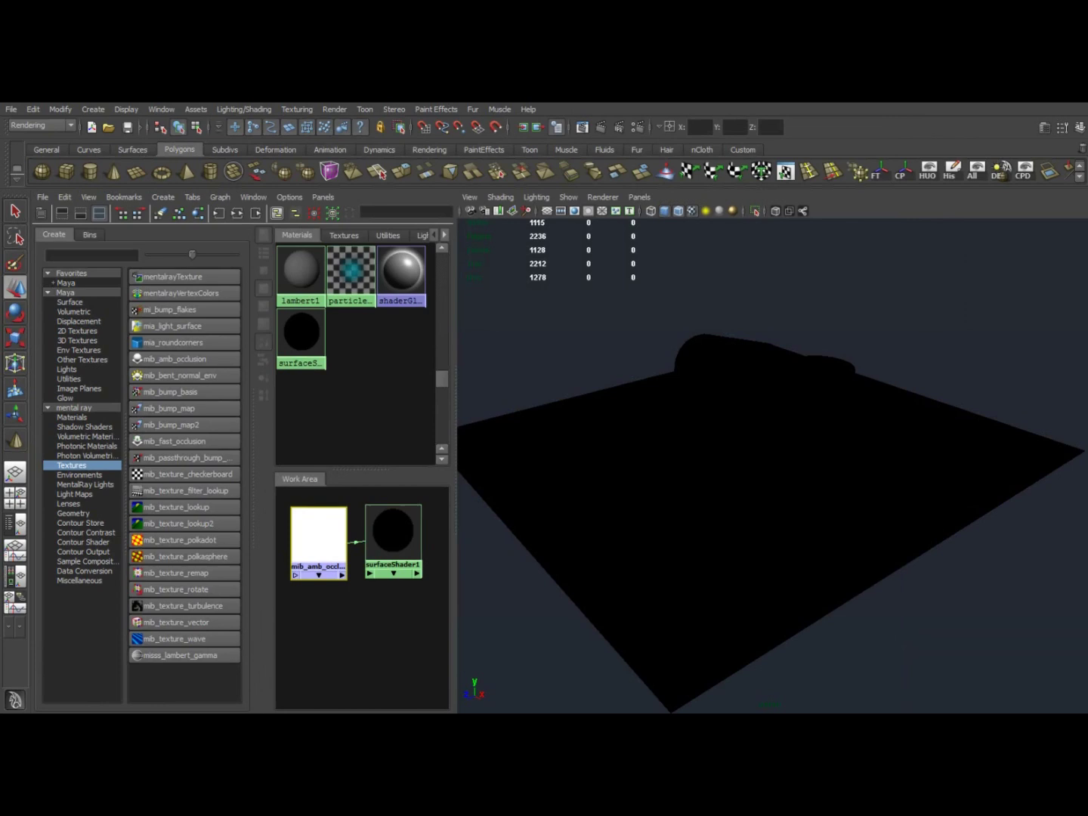
Step: Switch the perspective view to wireframe display and select only the upright hollow pipe
key("4")
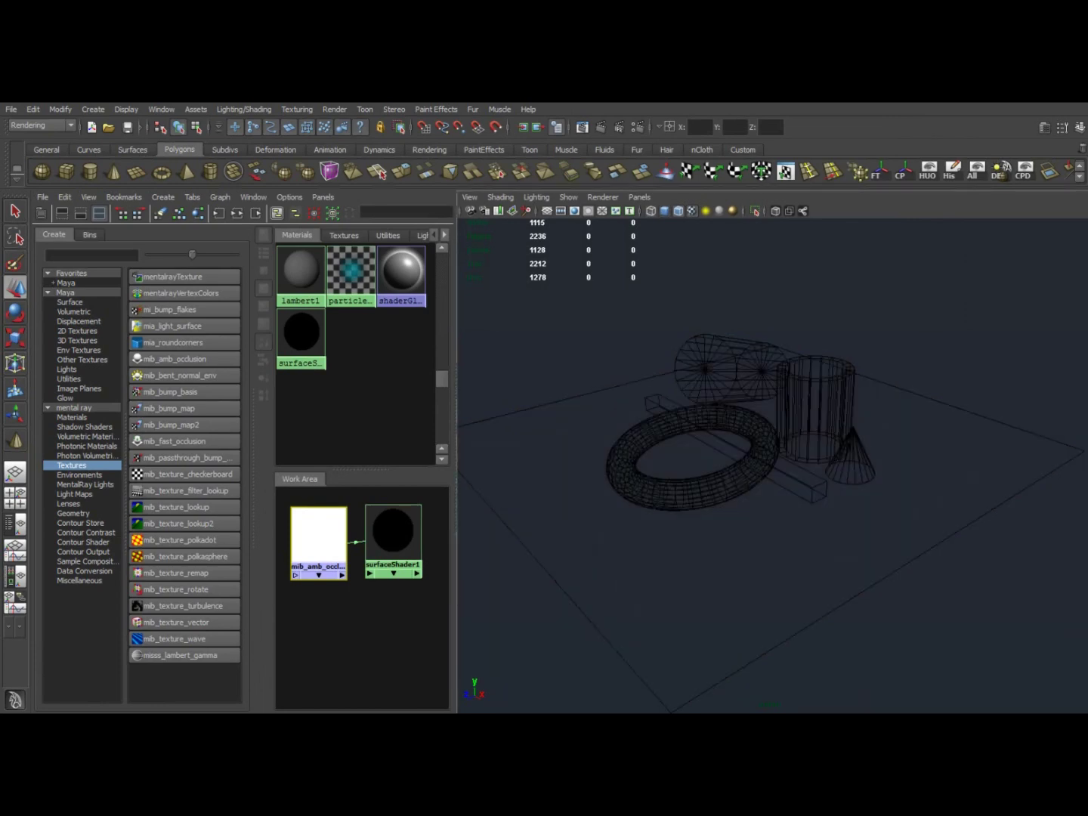
left_click_drag(763, 484, 718, 458, "alt")
left_click_drag(606, 319, 953, 561)
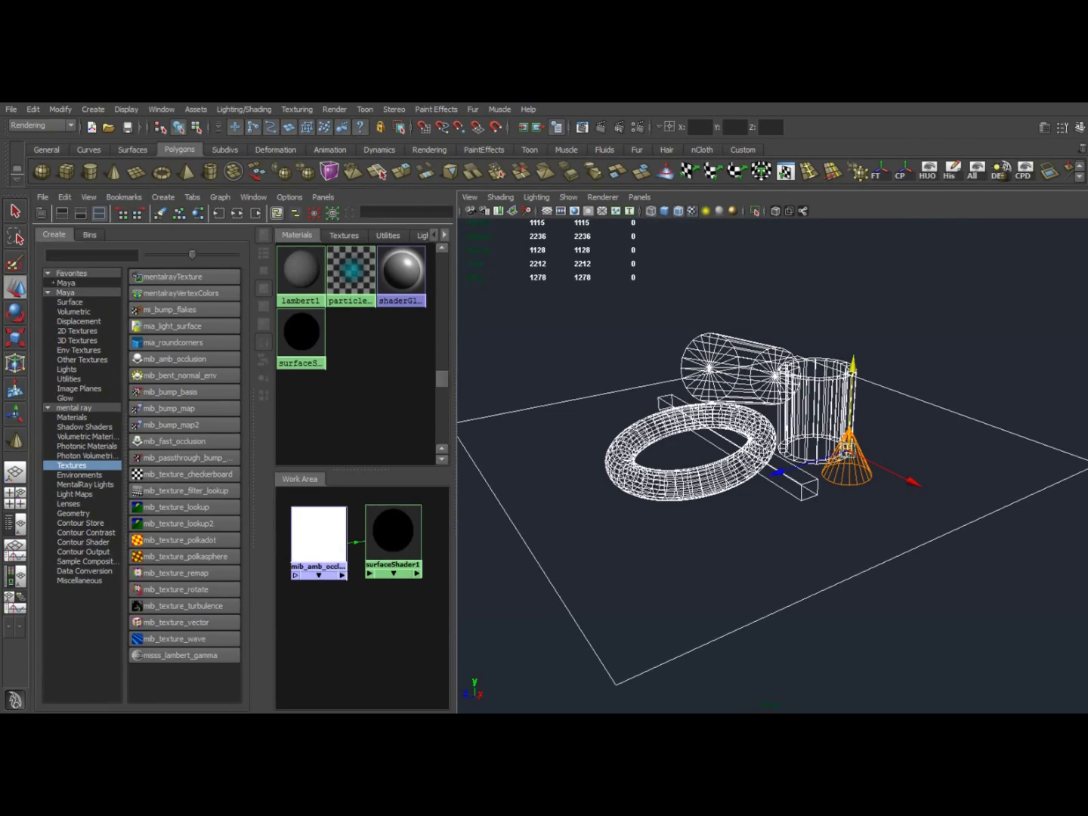
left_click(737, 368)
left_click(818, 409)
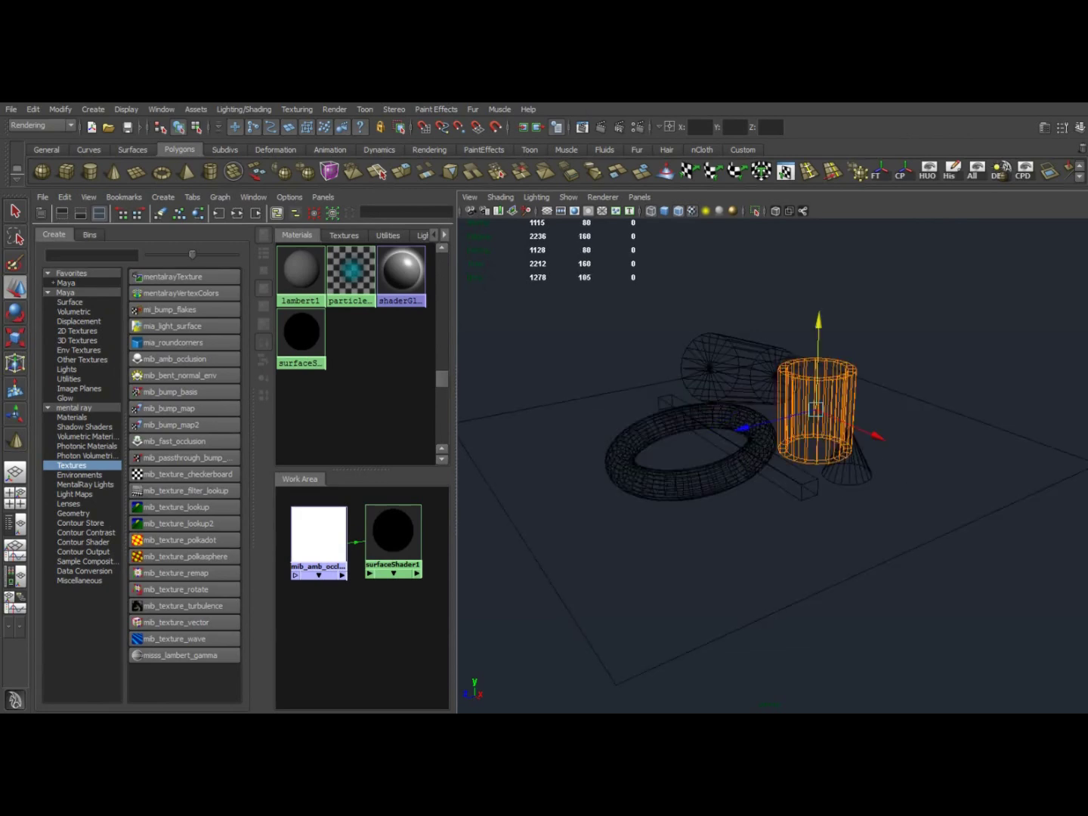
Step: Select all the objects in the perspective view, including the ground plane
left_click(848, 470)
left_click(744, 423)
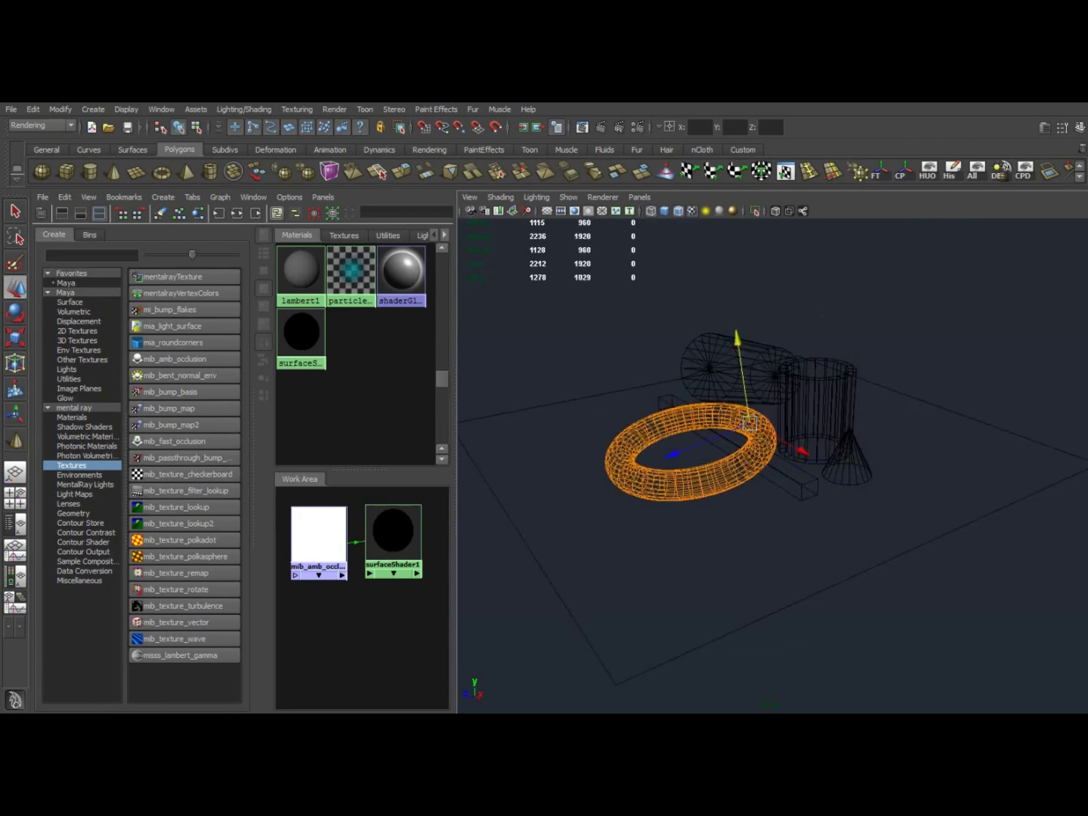
left_click(577, 334)
left_click_drag(576, 331, 826, 475)
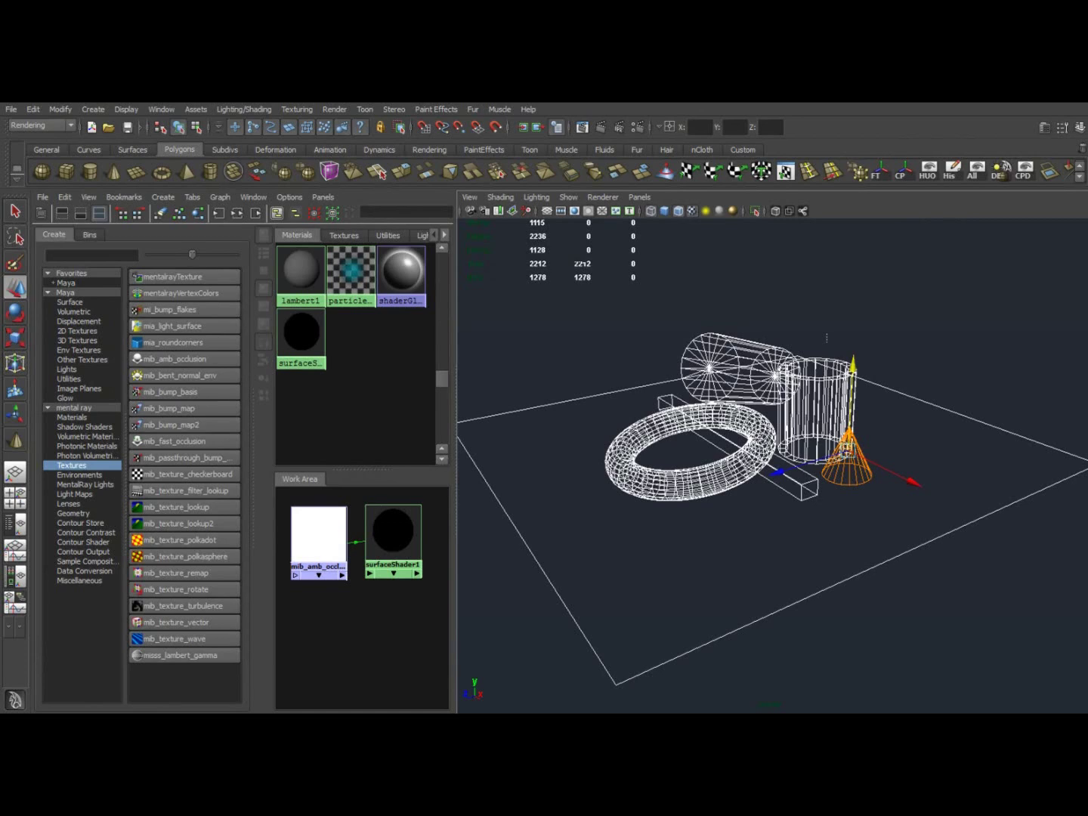
left_click_drag(592, 320, 926, 579)
Step: Return to the Rendering command set and open the options for Batch Bake (mental ray)
left_click(42, 125)
left_click(37, 147)
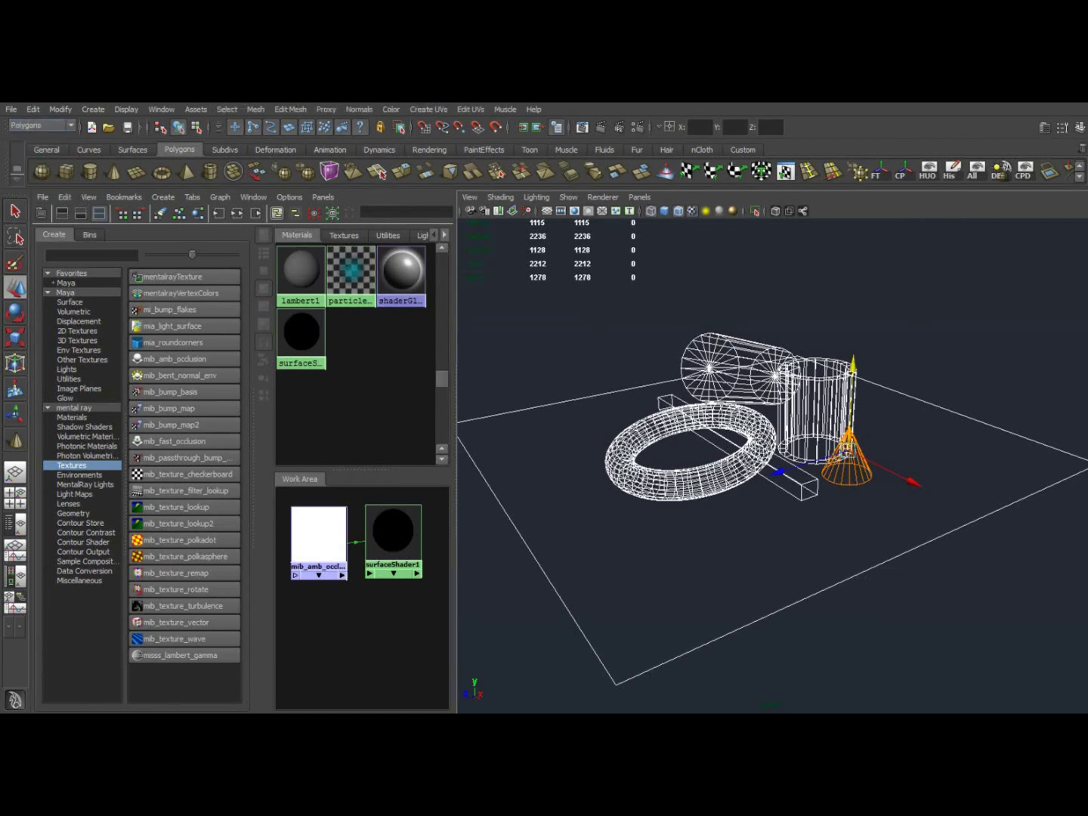
left_click(43, 125)
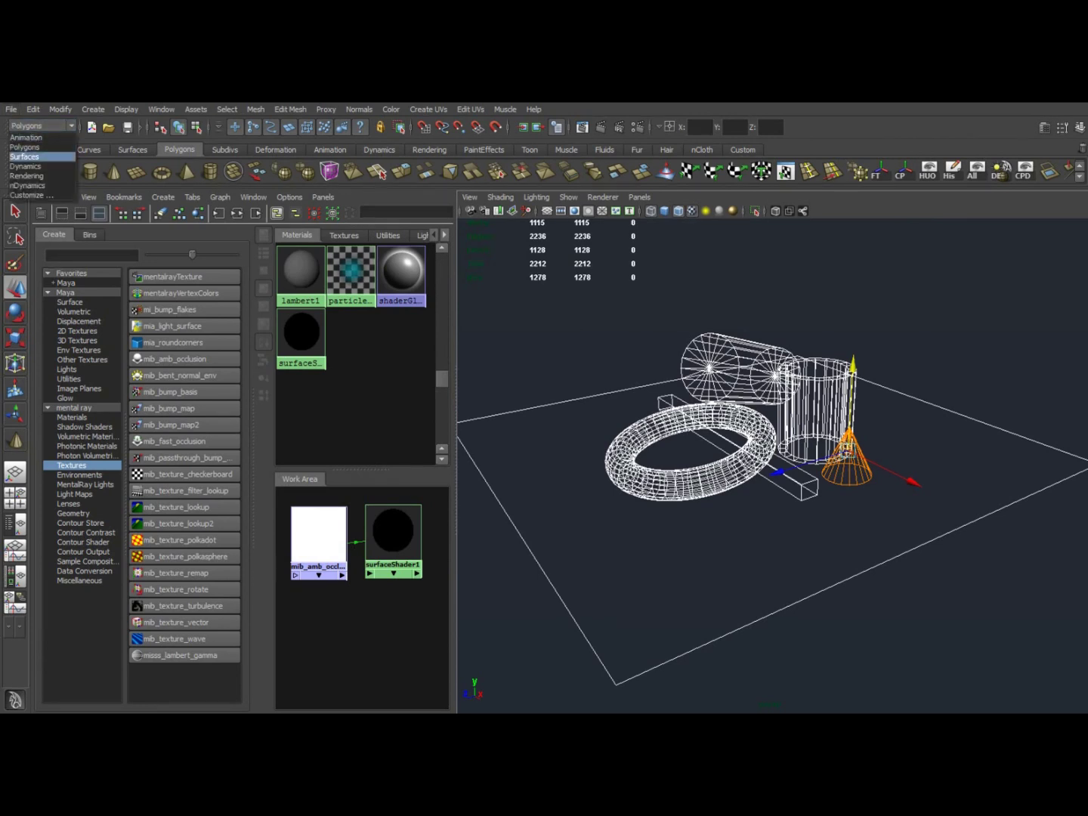
left_click(27, 175)
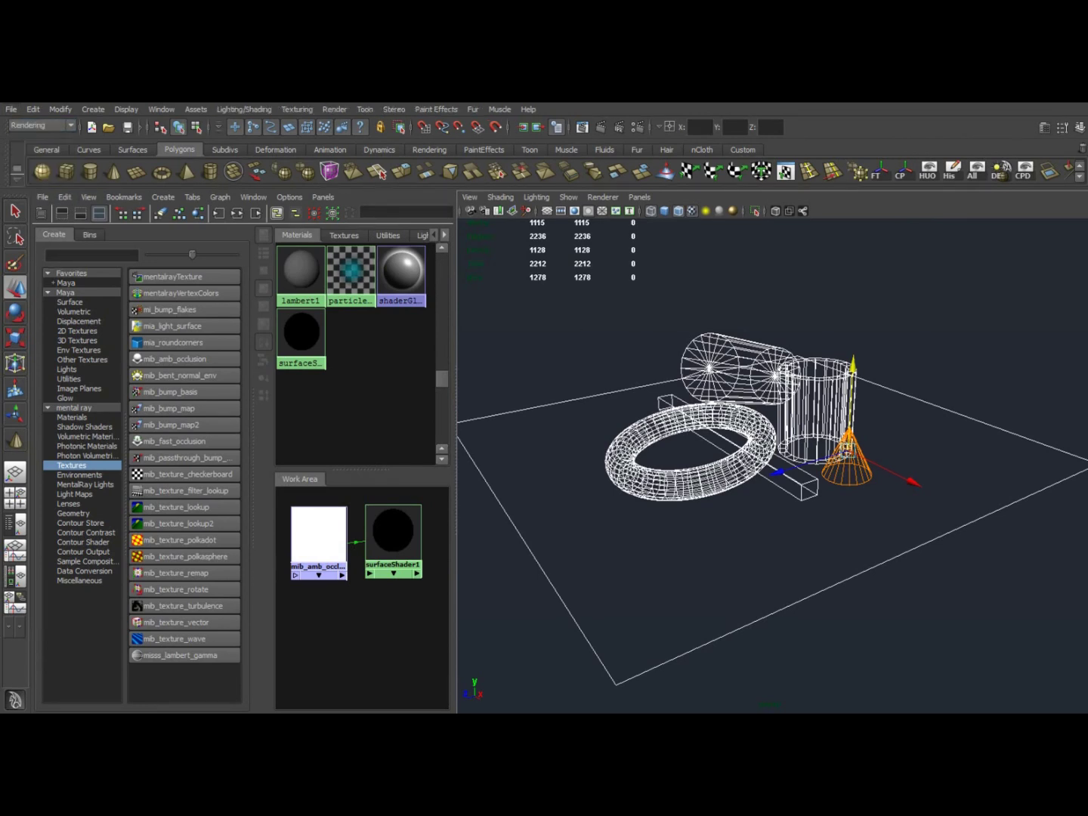
left_click(243, 109)
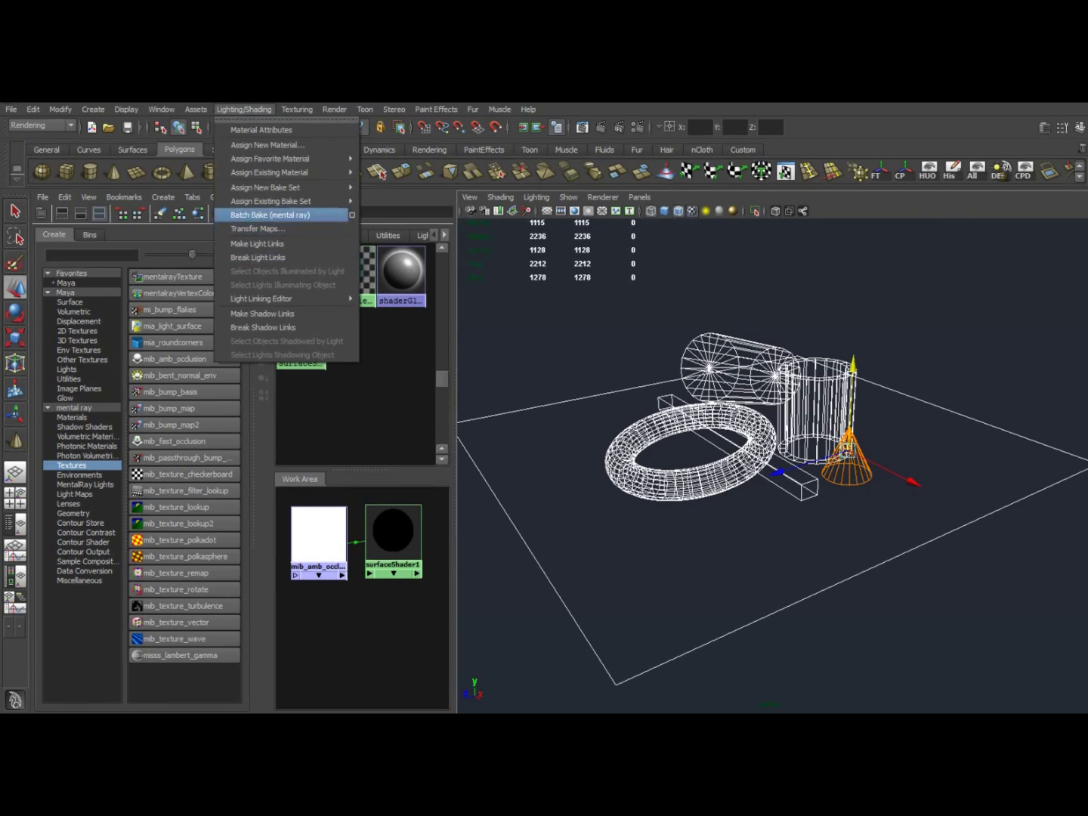
left_click(350, 214)
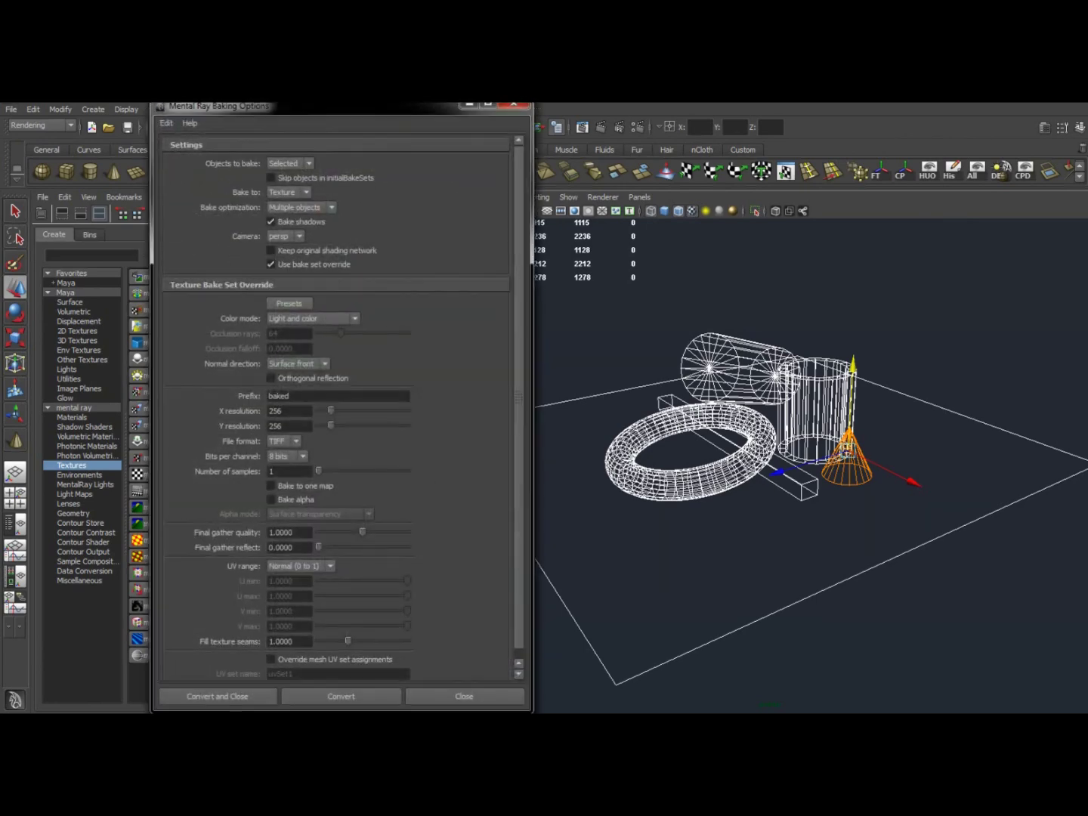
Step: Try Bake shadows, Use bake set override and Objects to bake, ending with both options enabled and Selected objects chosen
left_click(270, 221)
left_click(271, 263)
left_click_drag(303, 106, 374, 107)
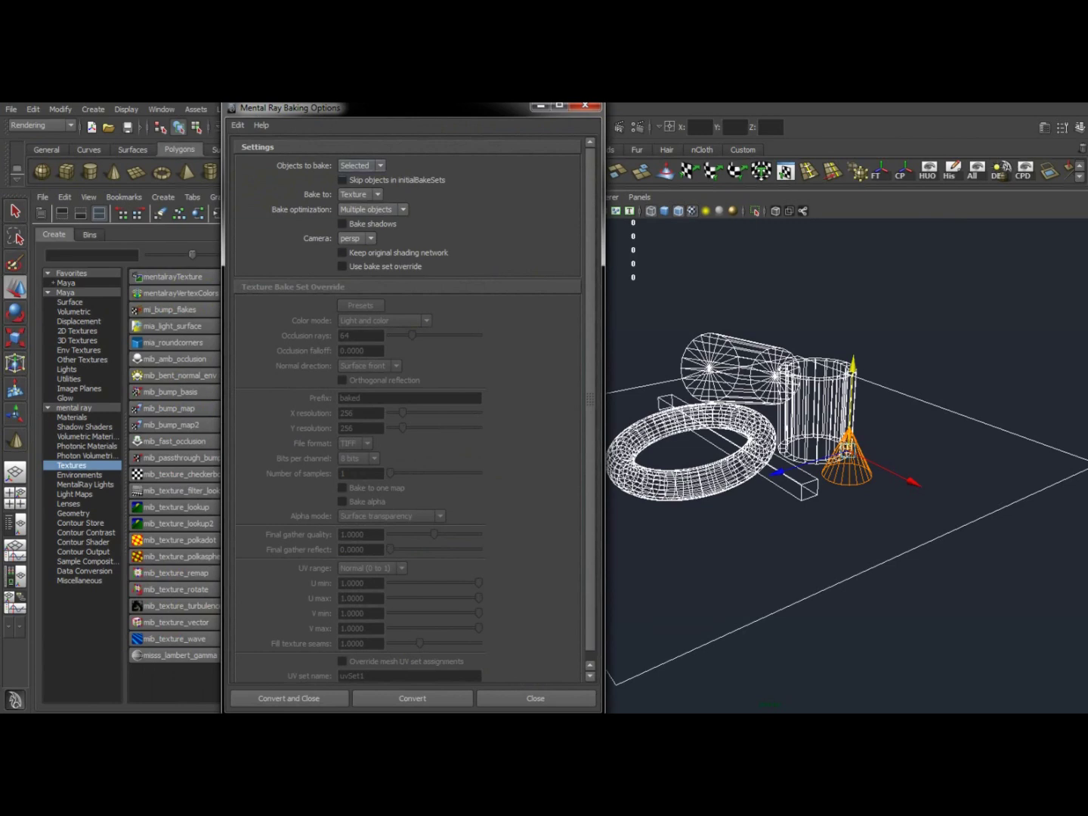
left_click(359, 165)
left_click(355, 176)
left_click(359, 165)
left_click(356, 187)
left_click(342, 266)
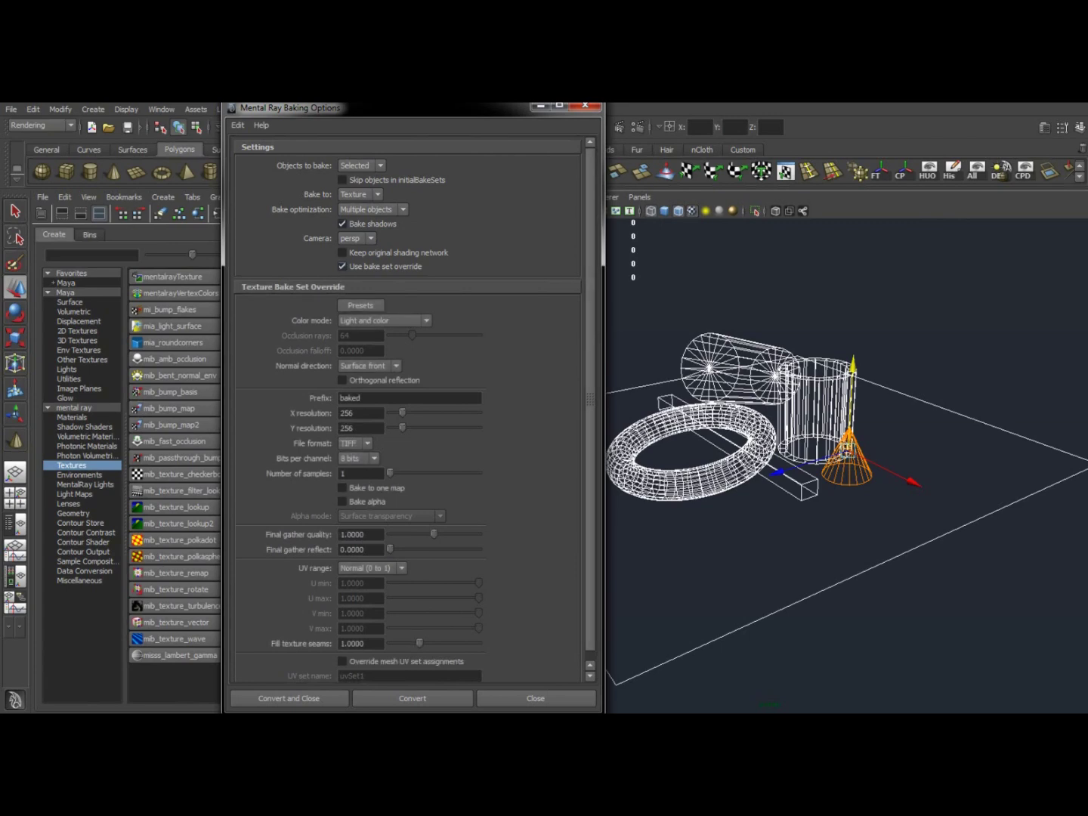
Step: Review the Color mode choices, keep Light and color, and check the X and Y resolution fields of the texture bake
scroll(343, 266, "down", 1)
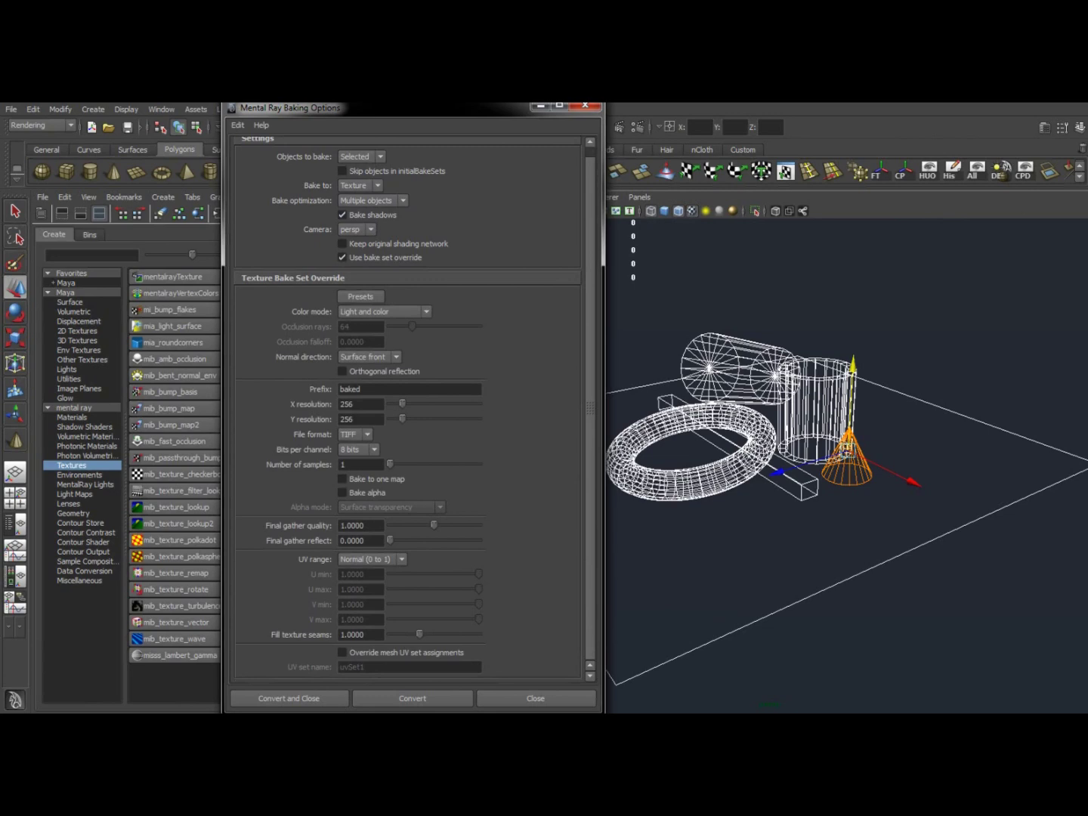
left_click(383, 311)
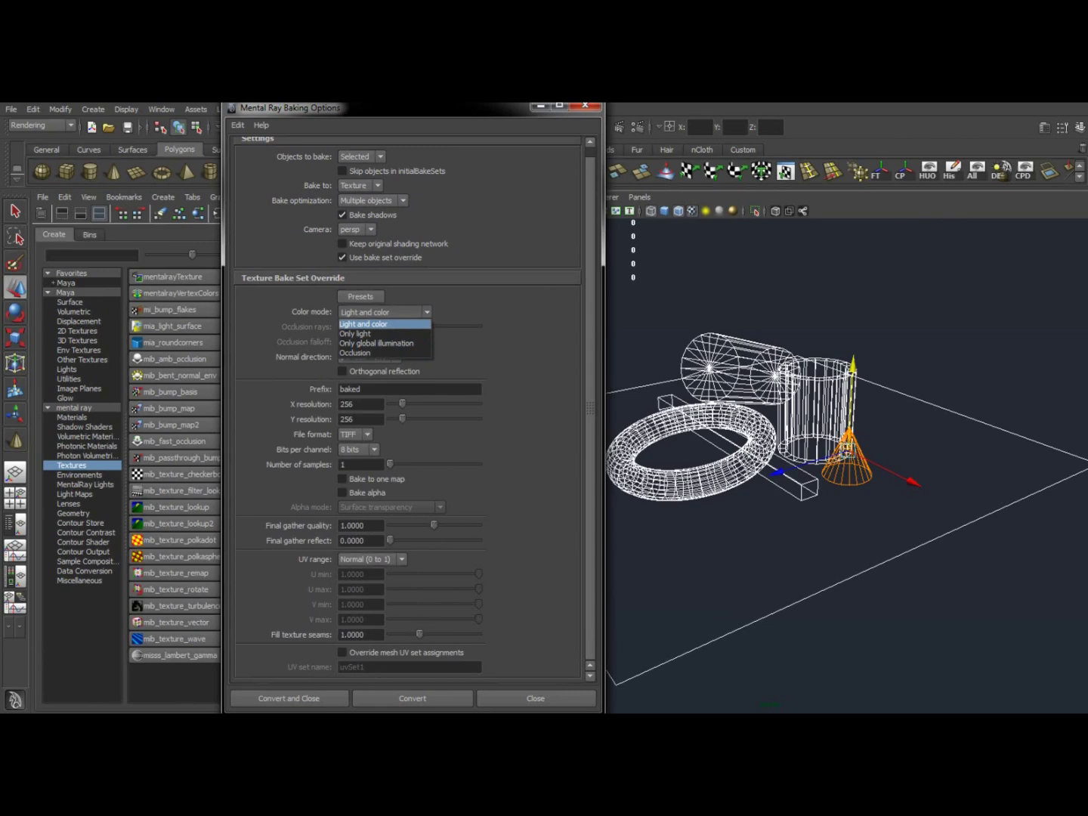
left_click(382, 322)
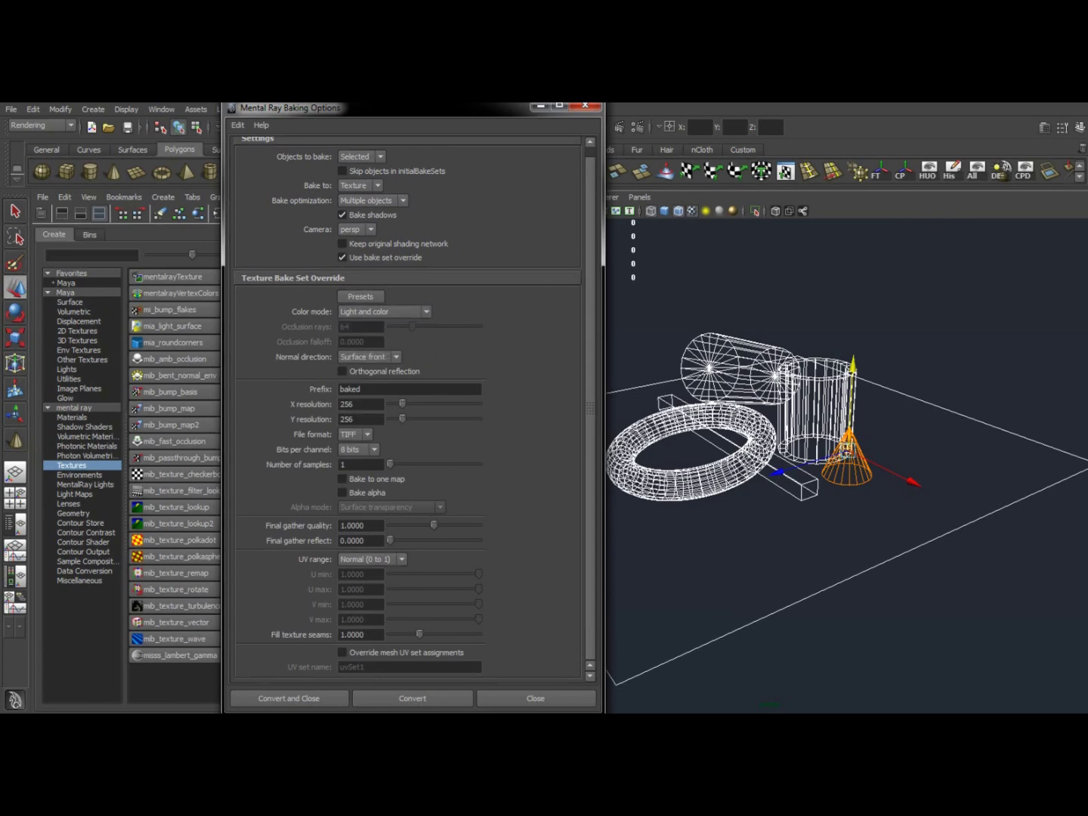
double_click(349, 404)
double_click(349, 419)
double_click(349, 404)
Step: Set the Samples of the mib_amb_occlusion1 node to 64 and close its attributes
left_click_drag(400, 108, 717, 548)
left_click(342, 515)
double_click(338, 520)
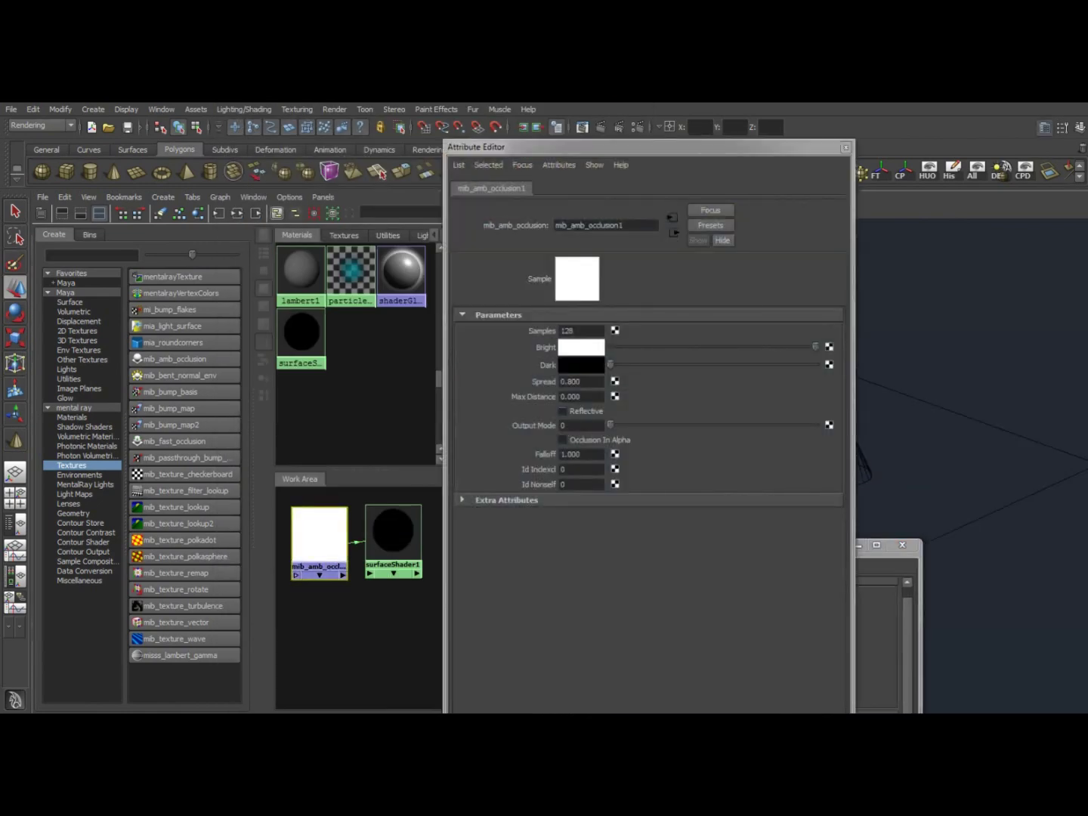
left_click(581, 331)
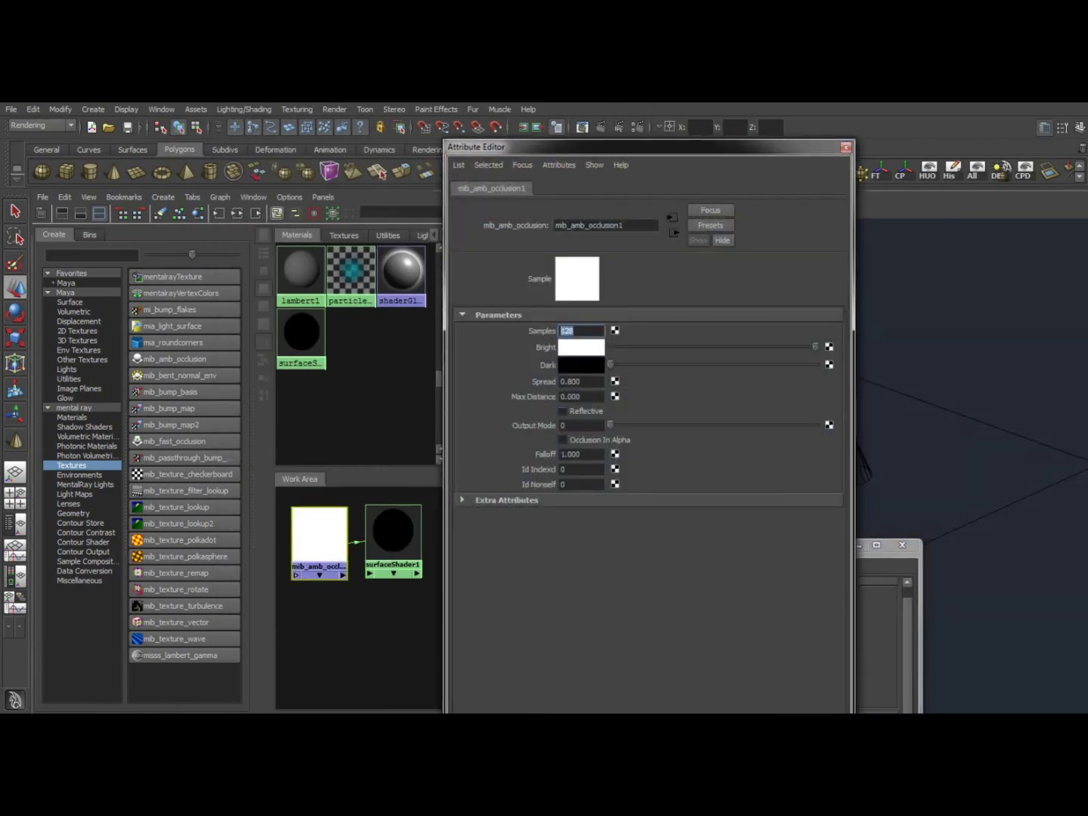
type("64")
left_click_drag(621, 147, 476, 149)
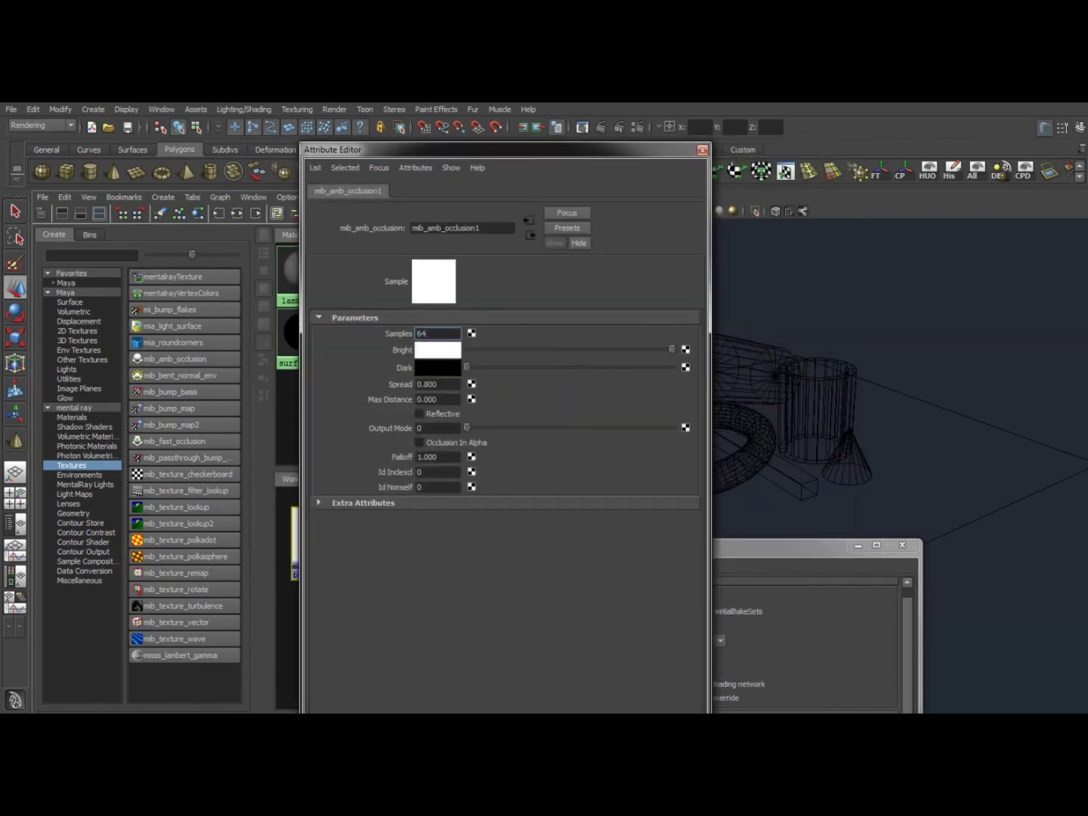
left_click(703, 151)
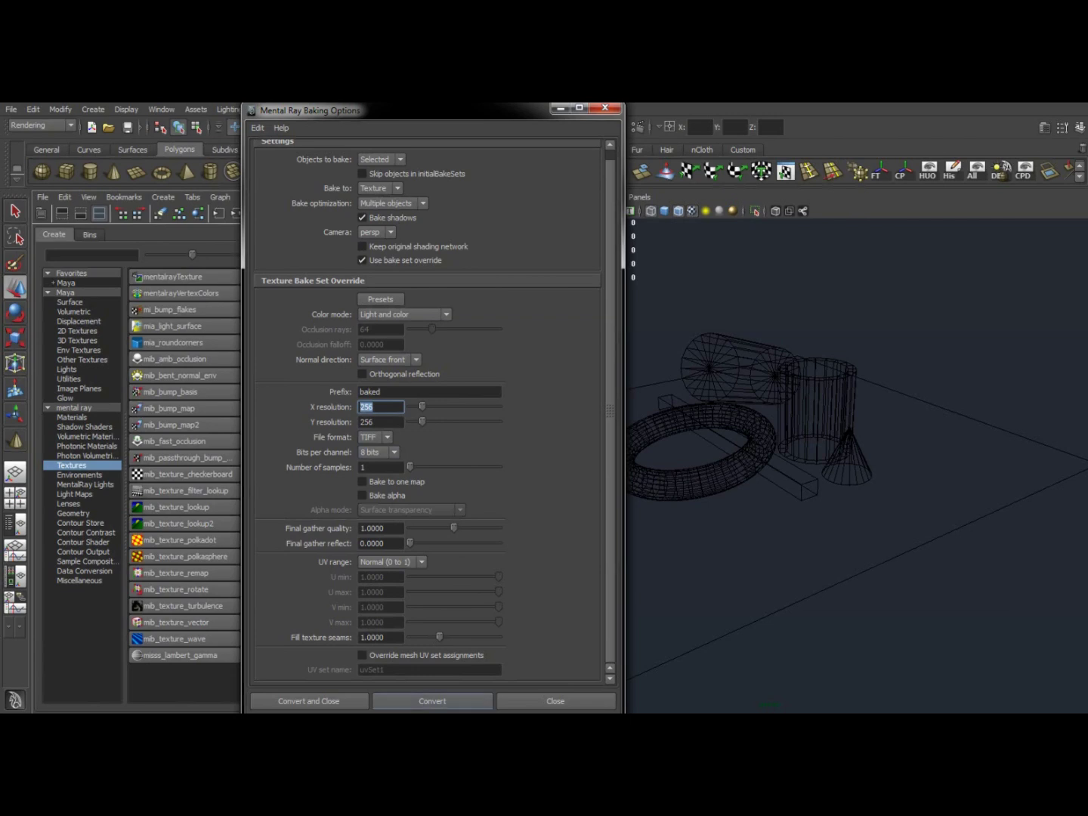
Step: Select all scene objects again, switch the view to shaded display, and bake the occlusion to textures, closing the baking options
left_click_drag(957, 299, 634, 491)
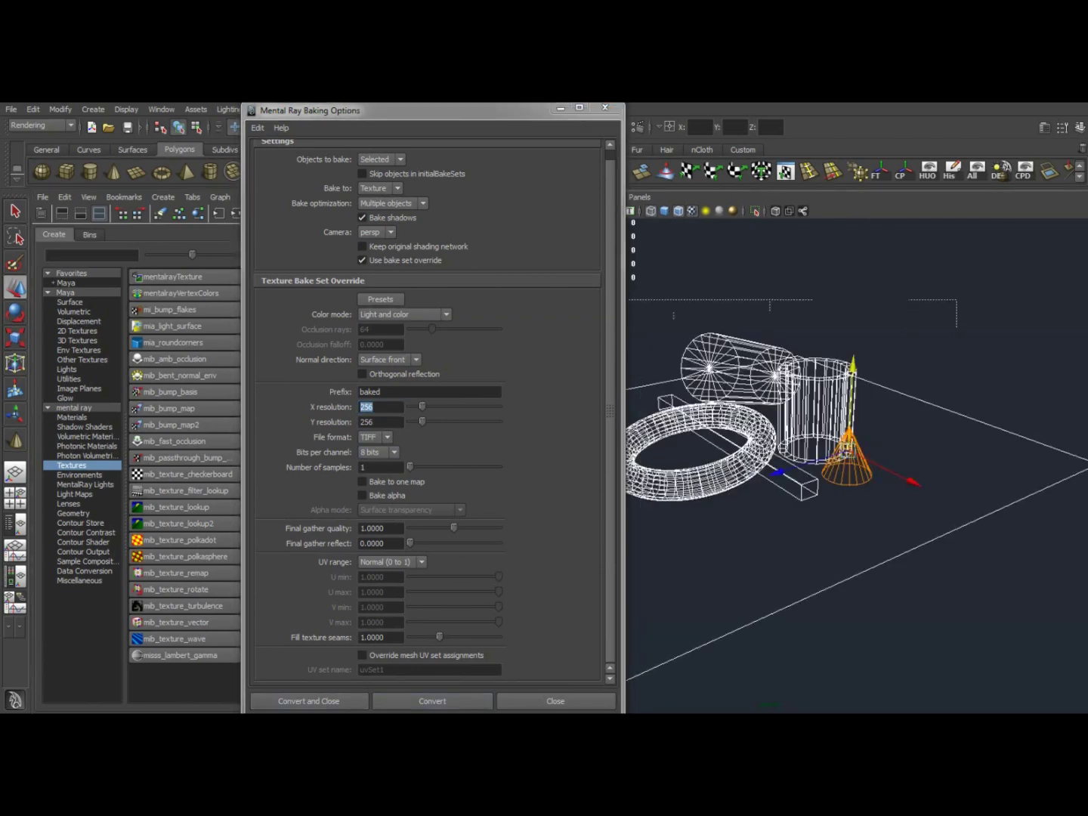
left_click(309, 701)
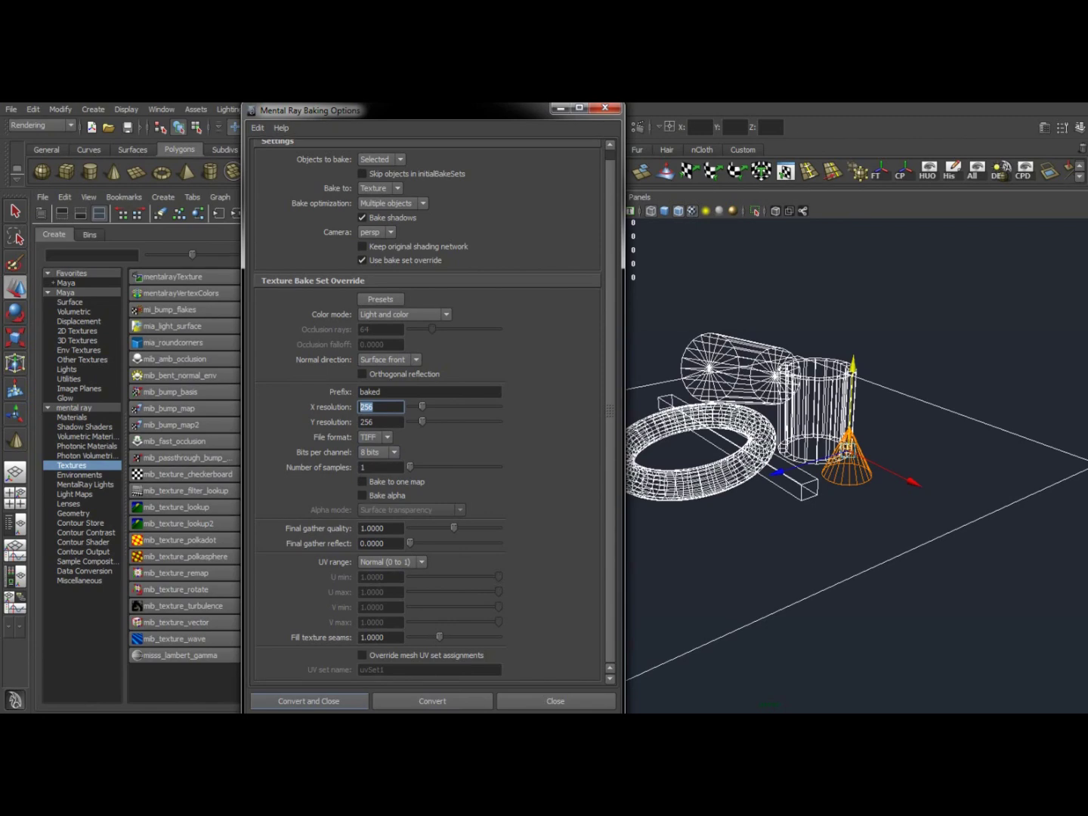
key("5")
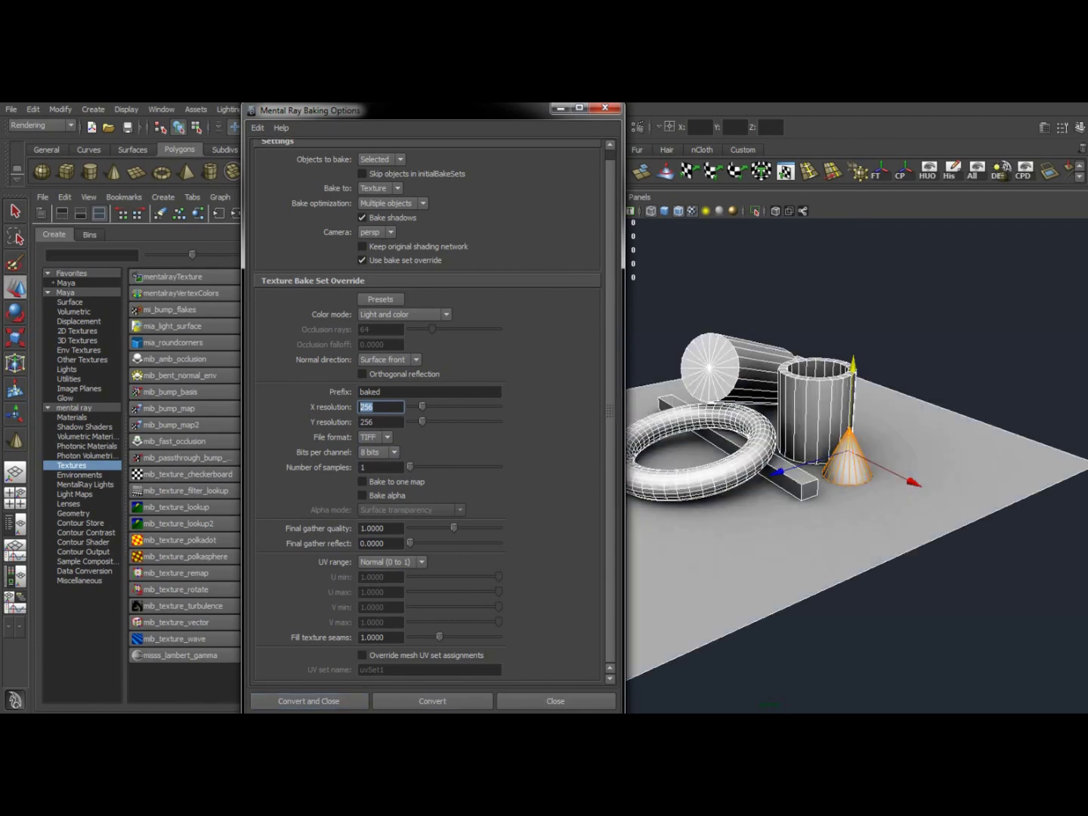
left_click(308, 701)
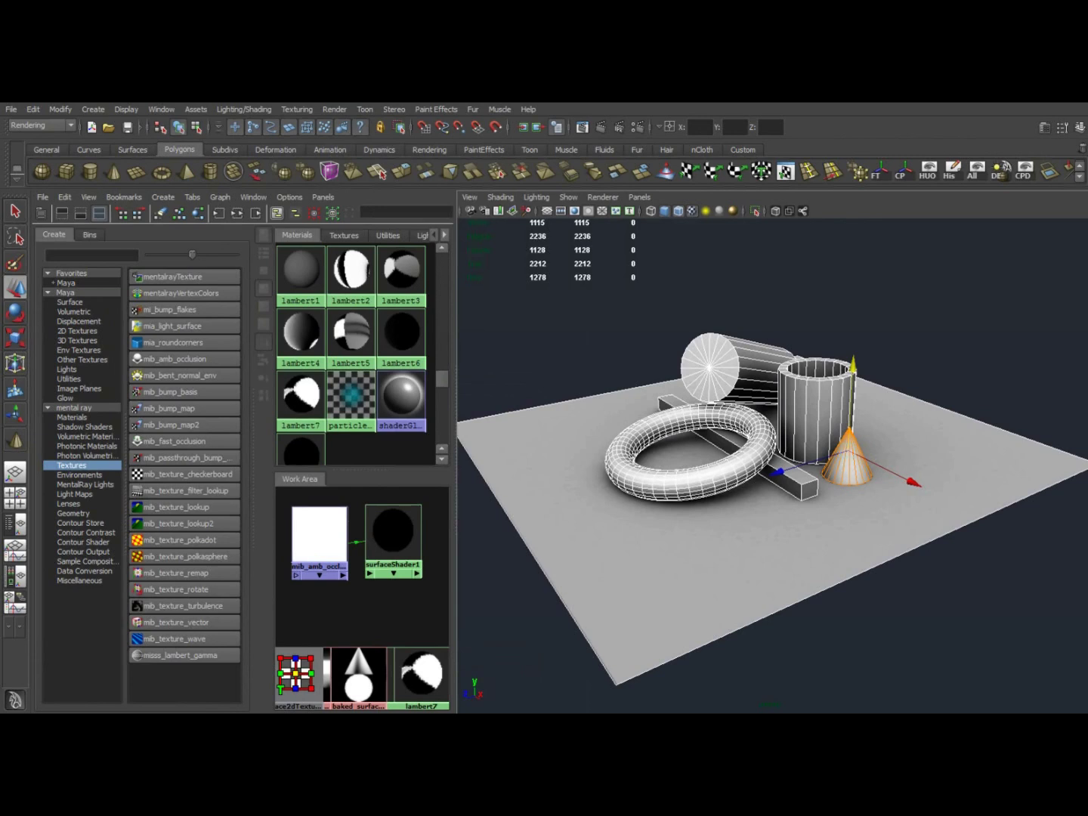
Step: Deselect everything and examine the baked occlusion shading on the torus, pipe, cylinder, cone, bar and ground plane from several angles
key("Escape")
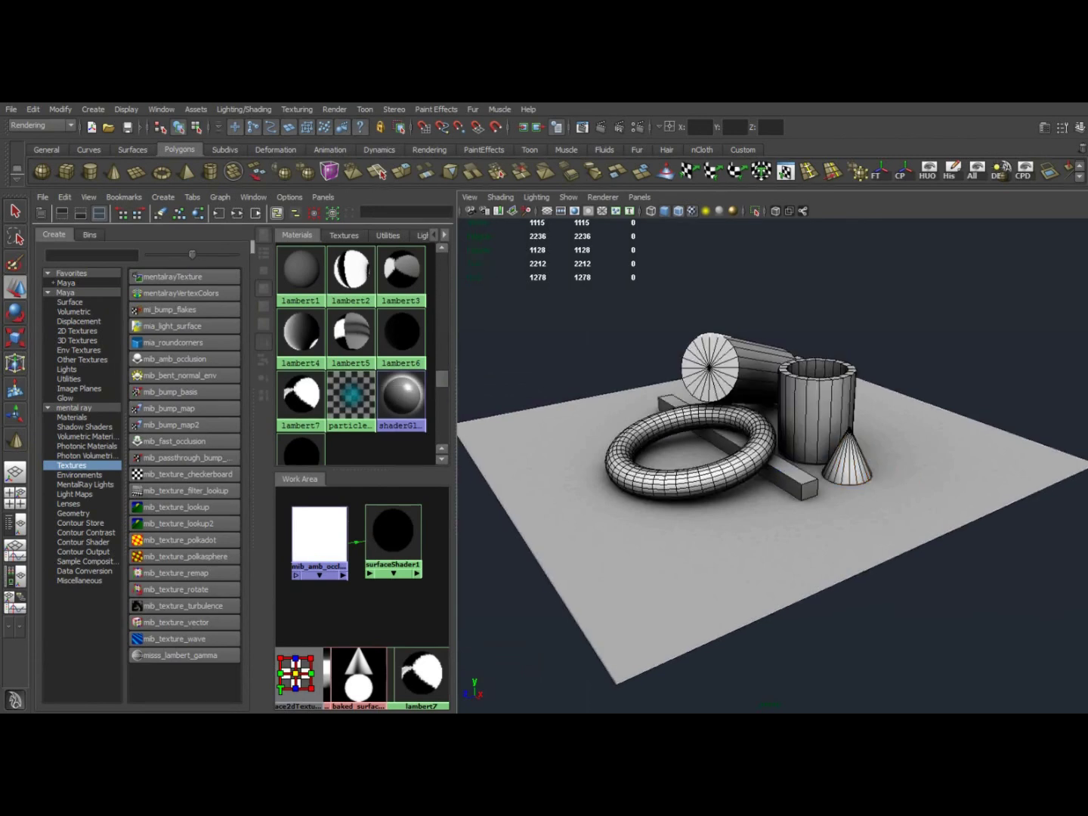
left_click_drag(937, 453, 536, 476, "alt")
left_click_drag(800, 408, 651, 351, "alt")
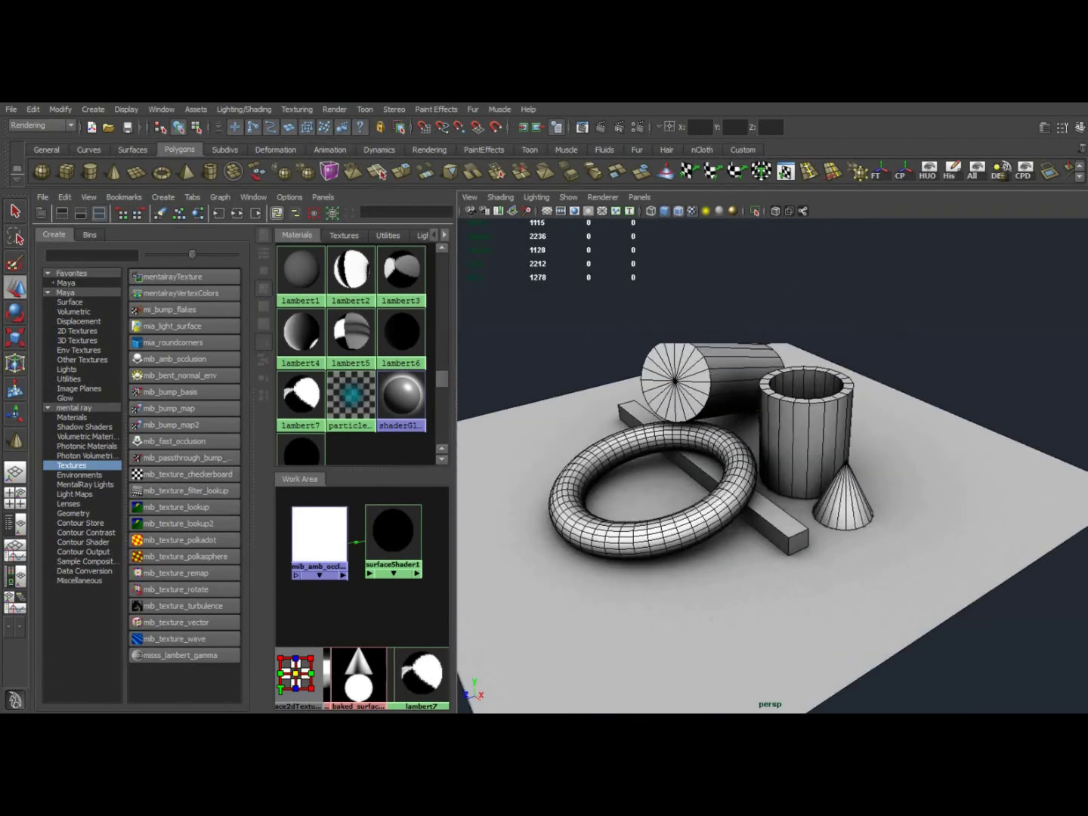
left_click_drag(651, 423, 755, 472, "alt")
right_click_drag(756, 473, 695, 473, "alt")
mouse_move(725, 468)
left_mouse_down("alt")
mouse_move(581, 452)
mouse_move(725, 507)
mouse_move(846, 453)
mouse_move(823, 385)
mouse_move(710, 483)
left_mouse_up("alt")
right_click_drag(711, 484, 853, 484, "alt")
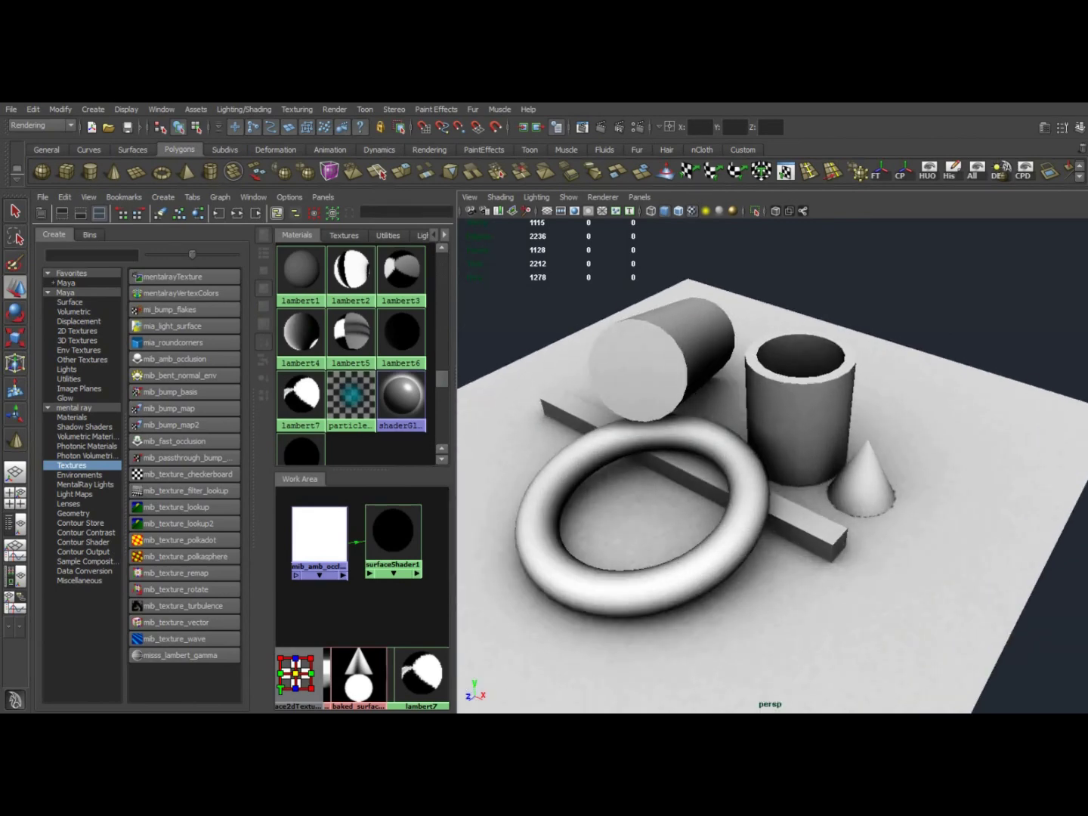
left_click_drag(770, 468, 740, 461, "alt")
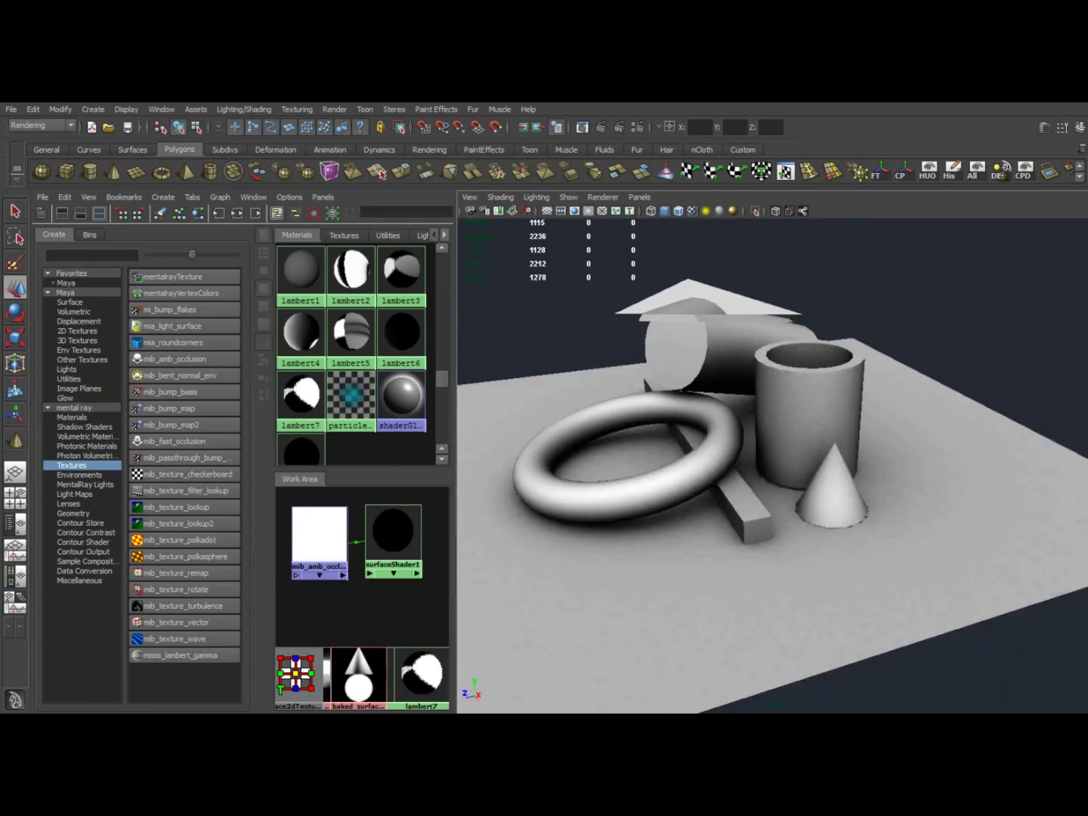
mouse_move(771, 476)
left_mouse_down("alt")
mouse_move(725, 431)
mouse_move(779, 484)
left_mouse_up("alt")
right_click_drag(779, 483, 892, 483, "alt")
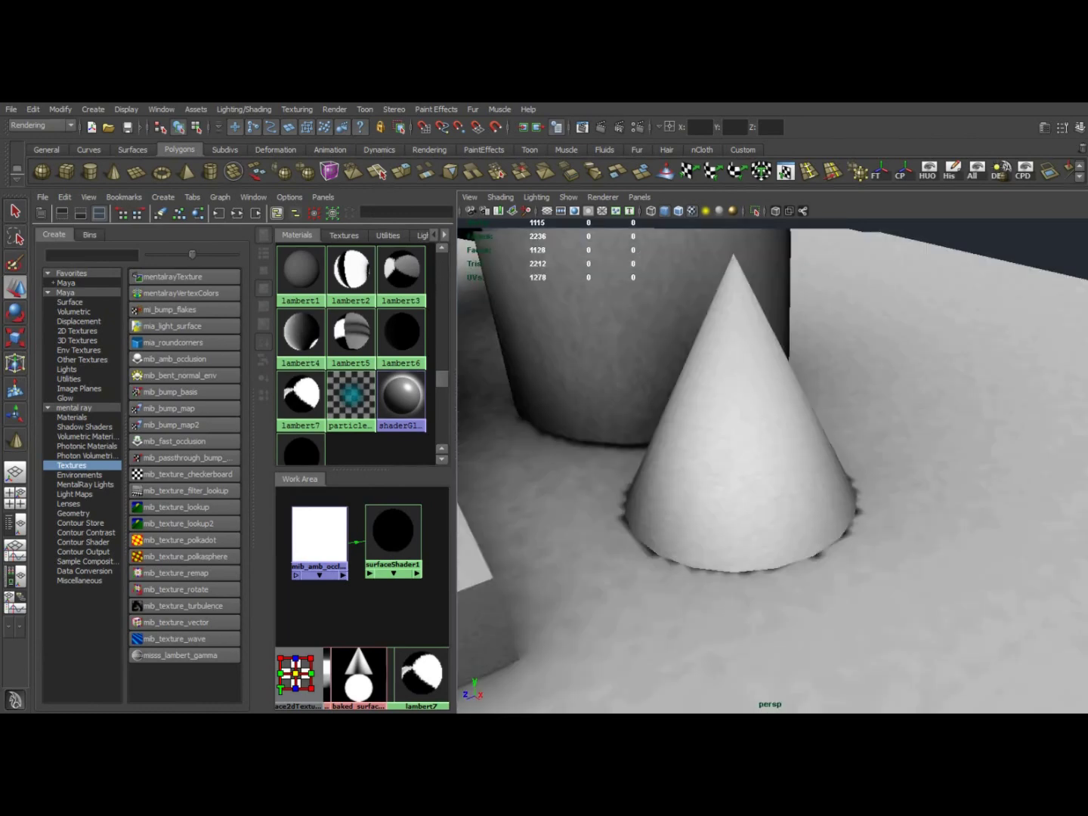
left_click_drag(801, 476, 838, 460, "alt")
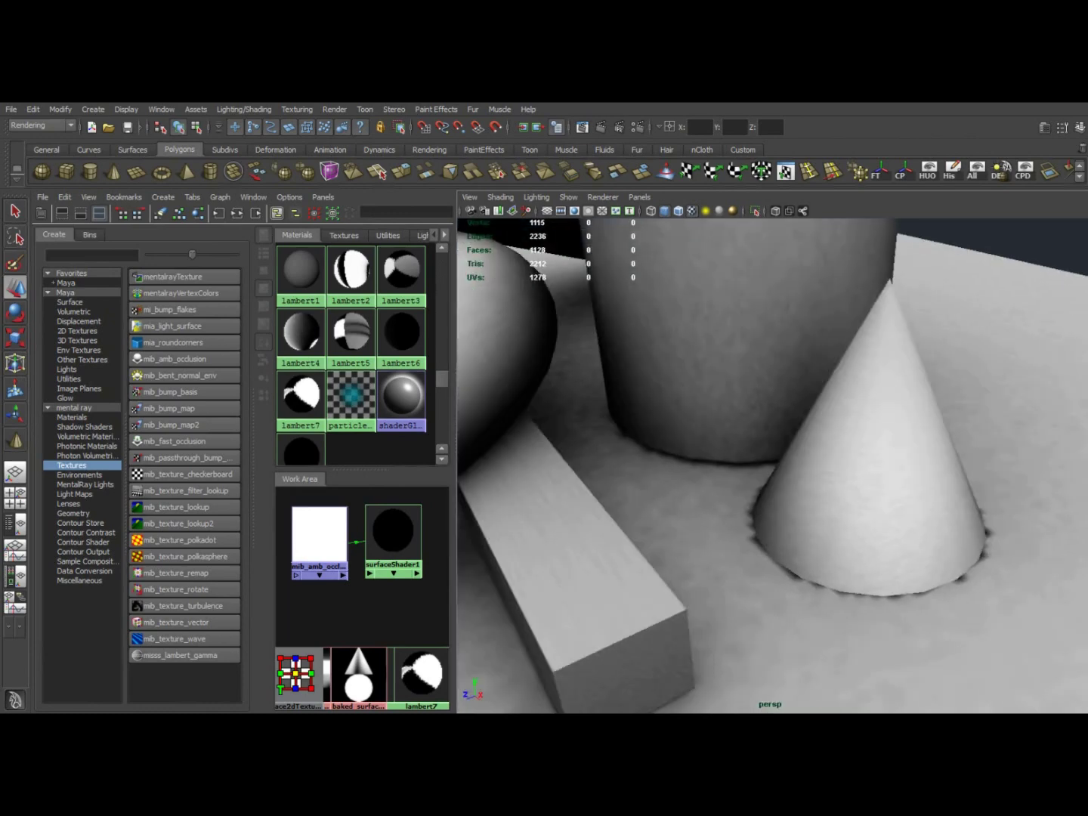
middle_click_drag(642, 439, 907, 513, "alt")
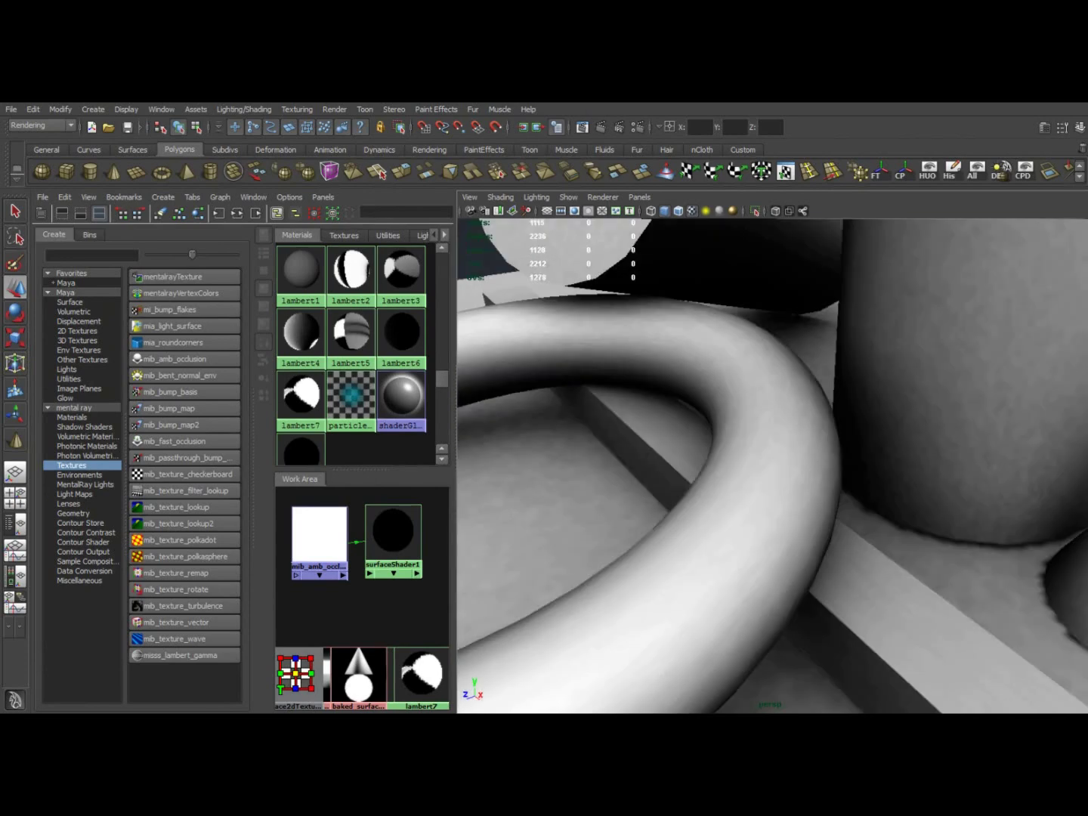
right_click_drag(908, 513, 704, 513, "alt")
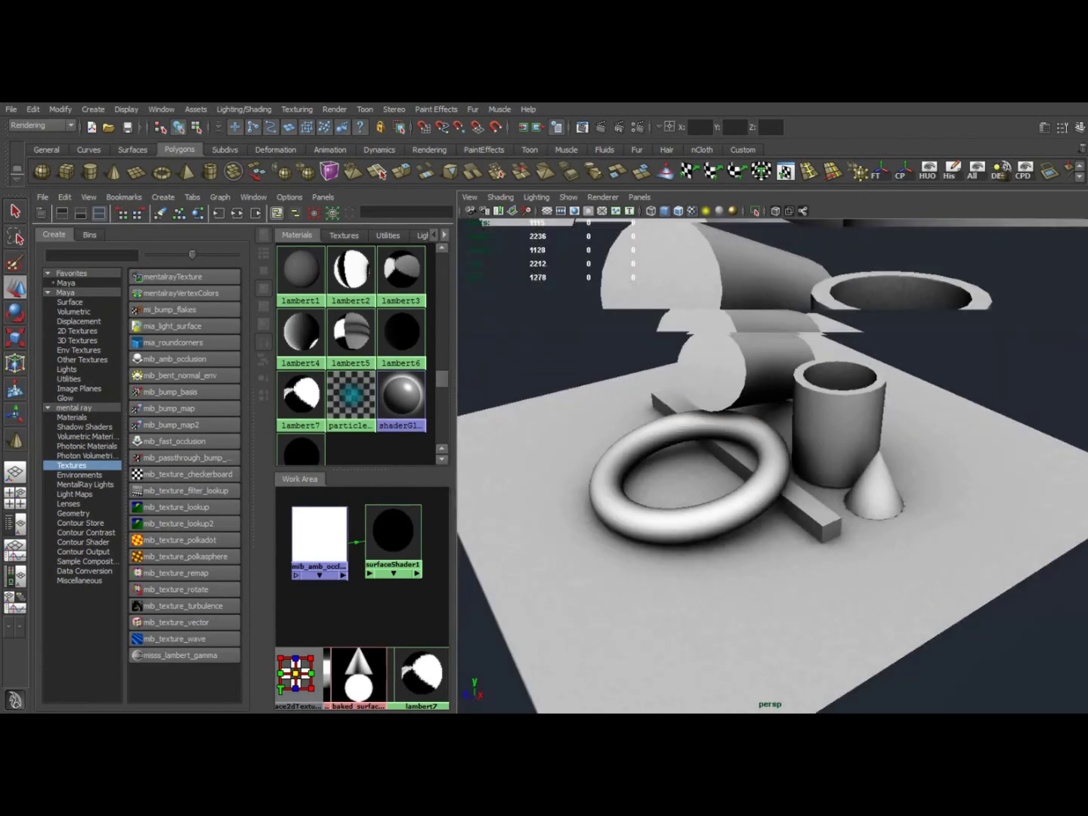
left_click_drag(724, 507, 763, 468, "alt")
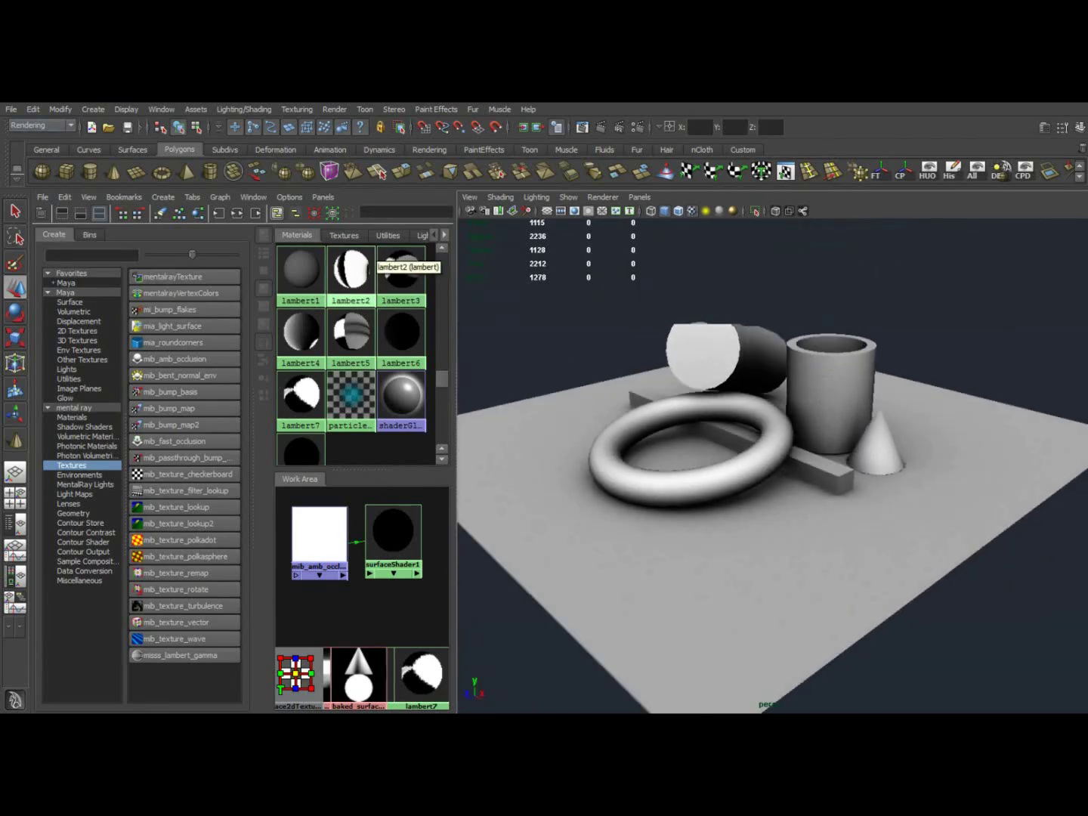
Step: Look up the Project commands, including Edit Current, and dismiss them without choosing one
left_click(11, 109)
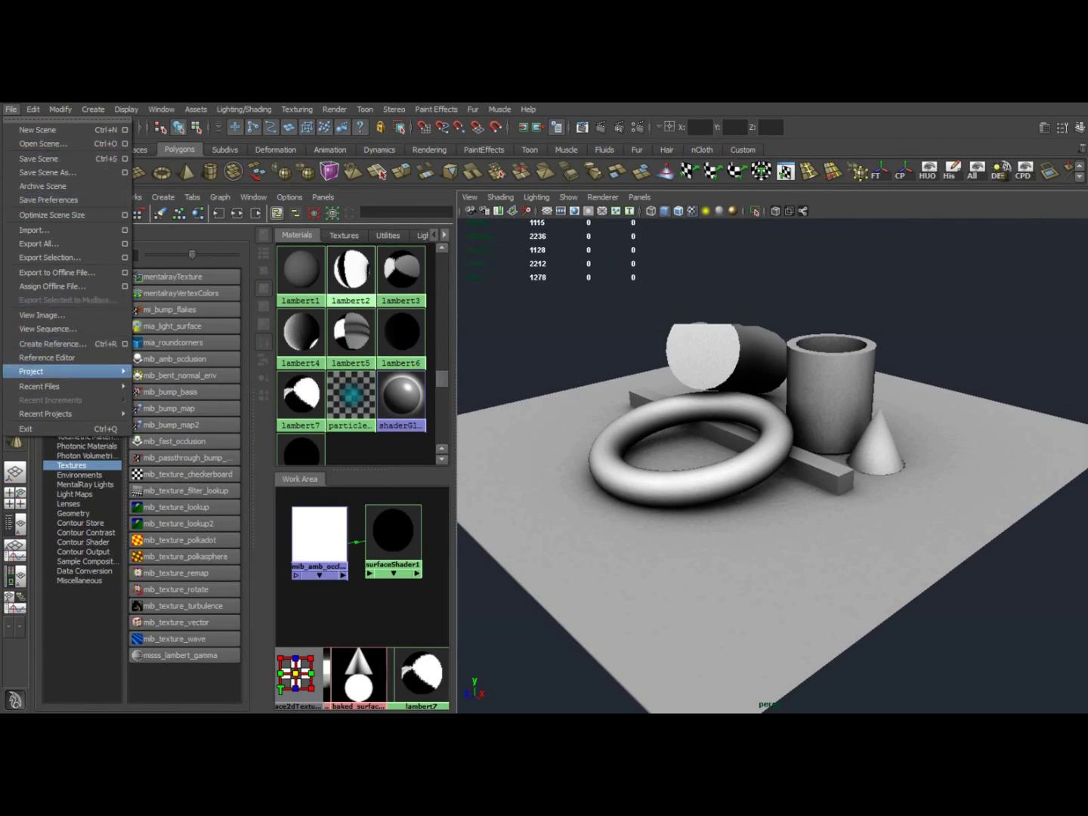
mouse_move(91, 371)
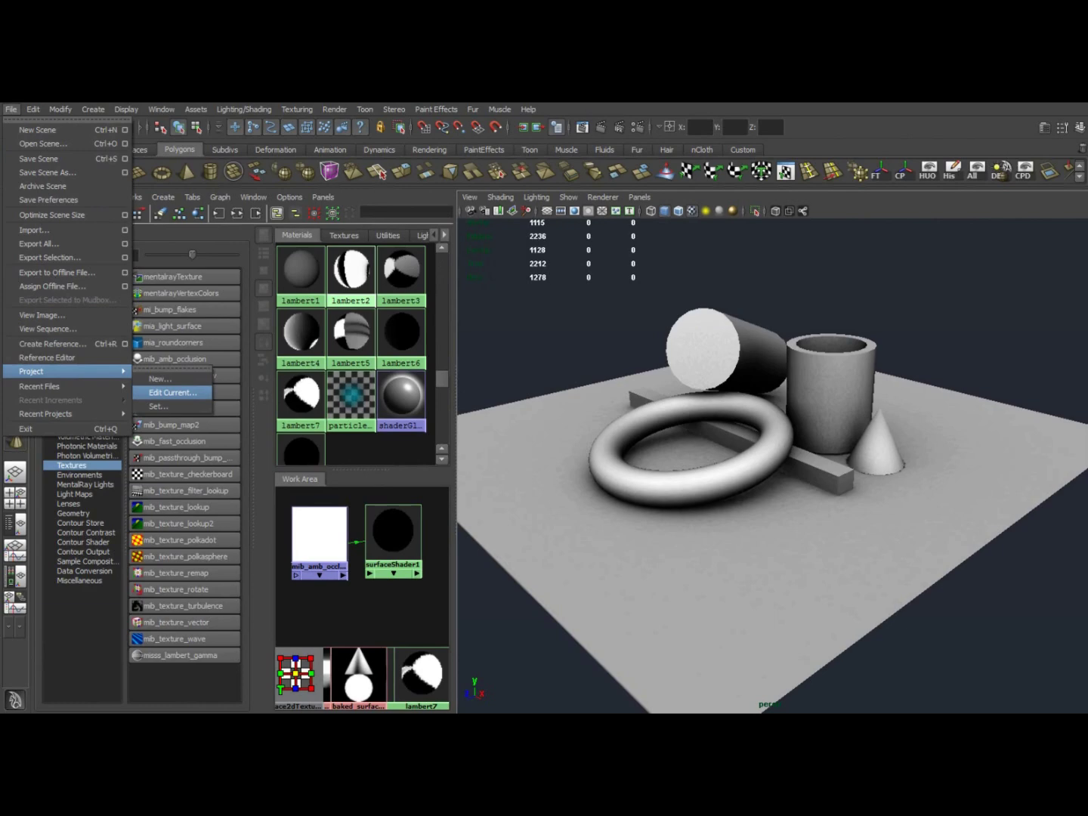
left_click(560, 332)
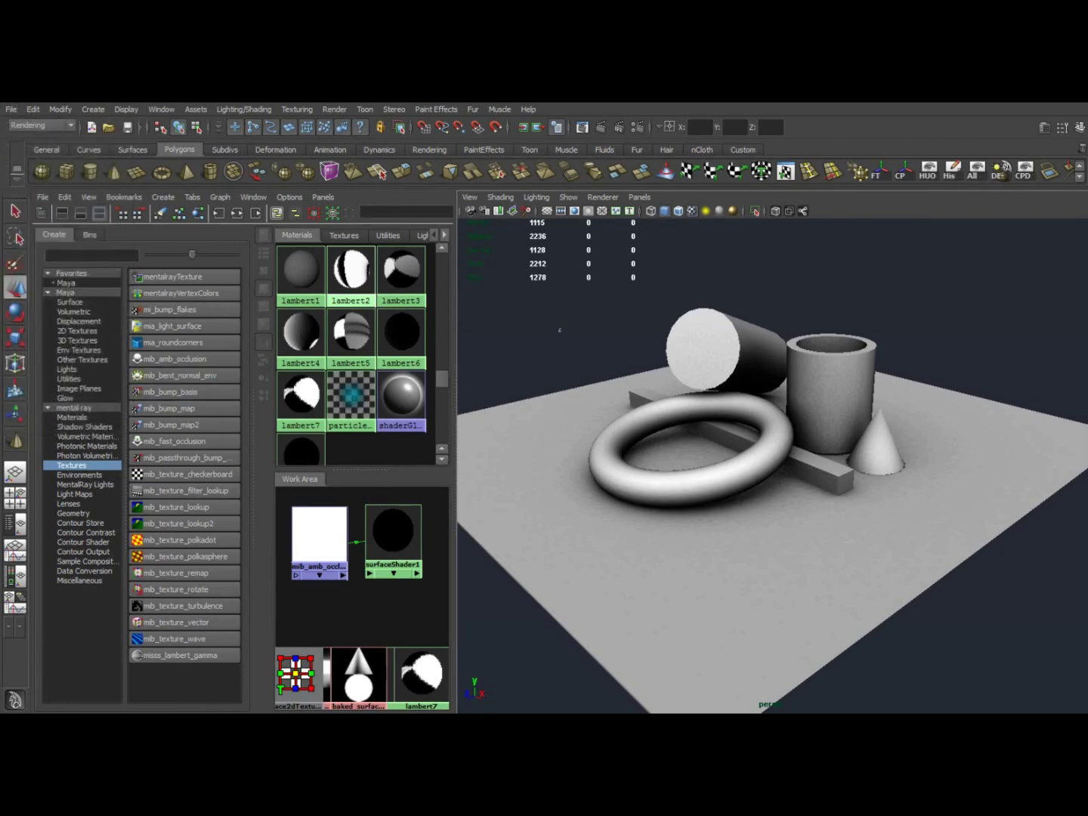
Step: Maximize the Hypershade and graph the input and output connections of the lambert4 material
middle_click_drag(395, 543, 392, 536, "alt")
key("space")
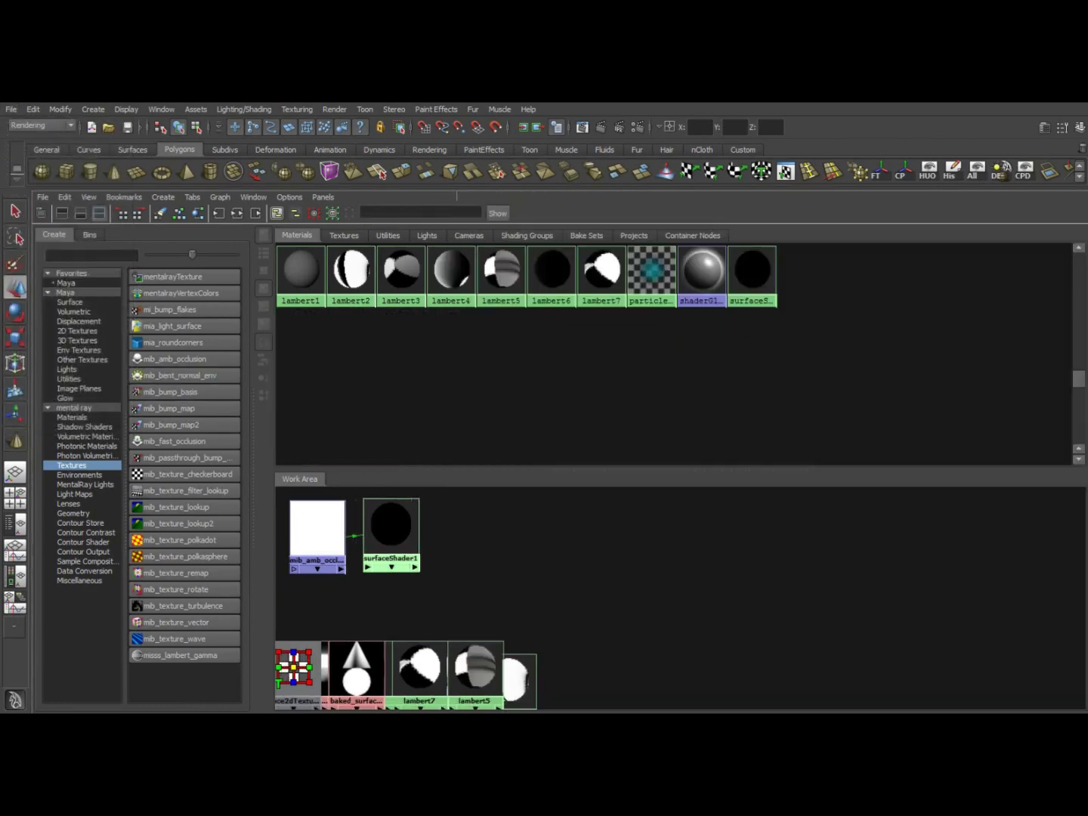
middle_click_drag(419, 666, 633, 643, "alt")
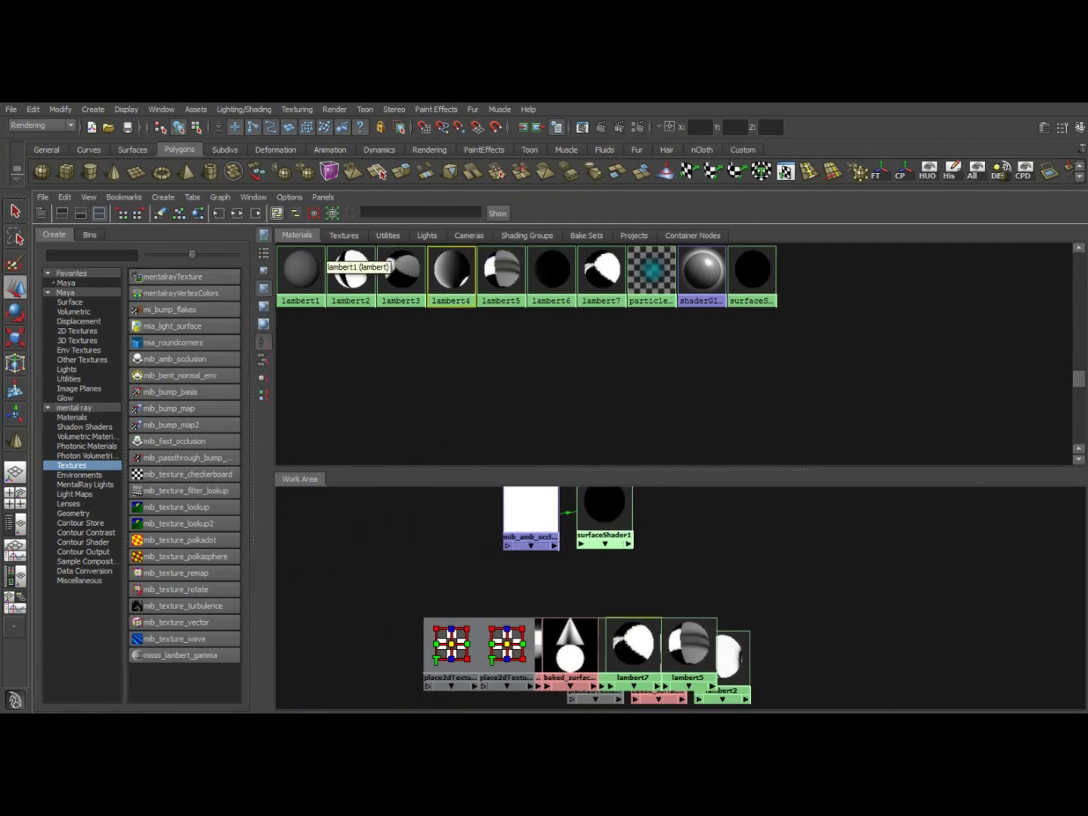
left_click(235, 215)
scroll(594, 597, "down", 2)
mouse_move(563, 596)
middle_mouse_down("alt")
mouse_move(595, 597)
mouse_move(544, 589)
middle_mouse_up("alt")
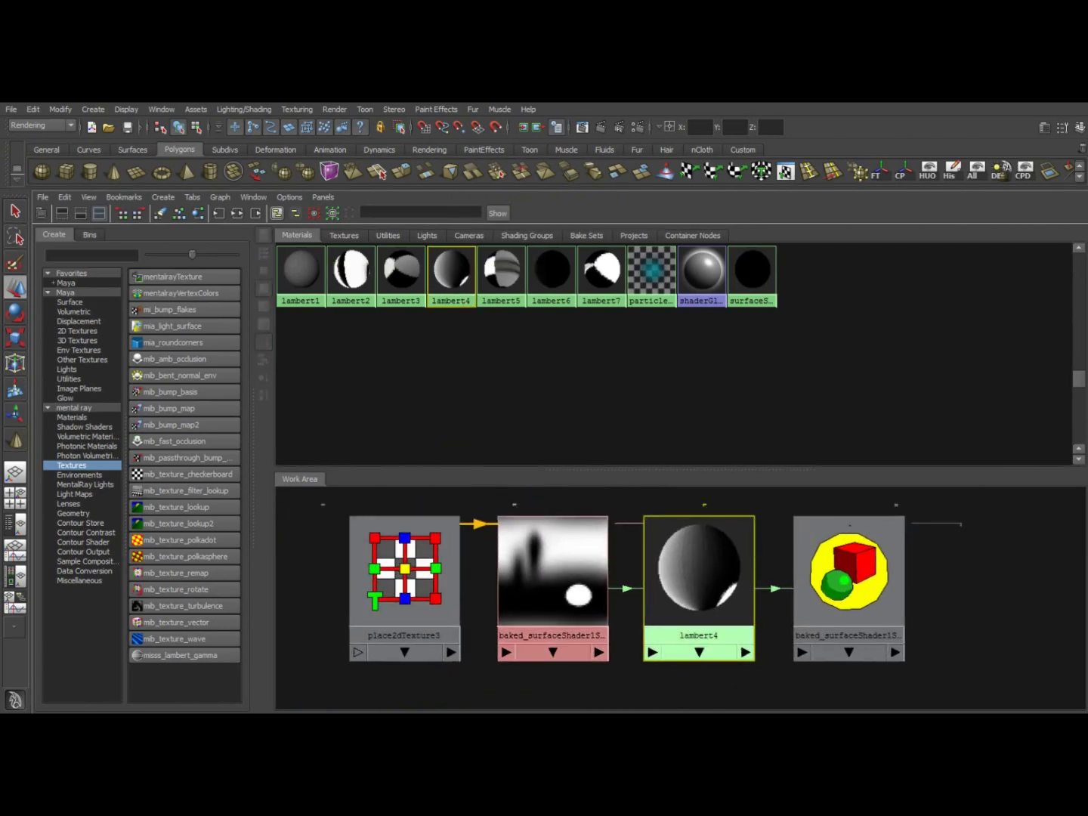
Step: Shift the lambert4 and shading group nodes and examine the file attributes of the baked pTorus1 texture, closing them again
left_click_drag(699, 573, 709, 575)
left_click_drag(848, 575, 865, 555)
double_click(563, 563)
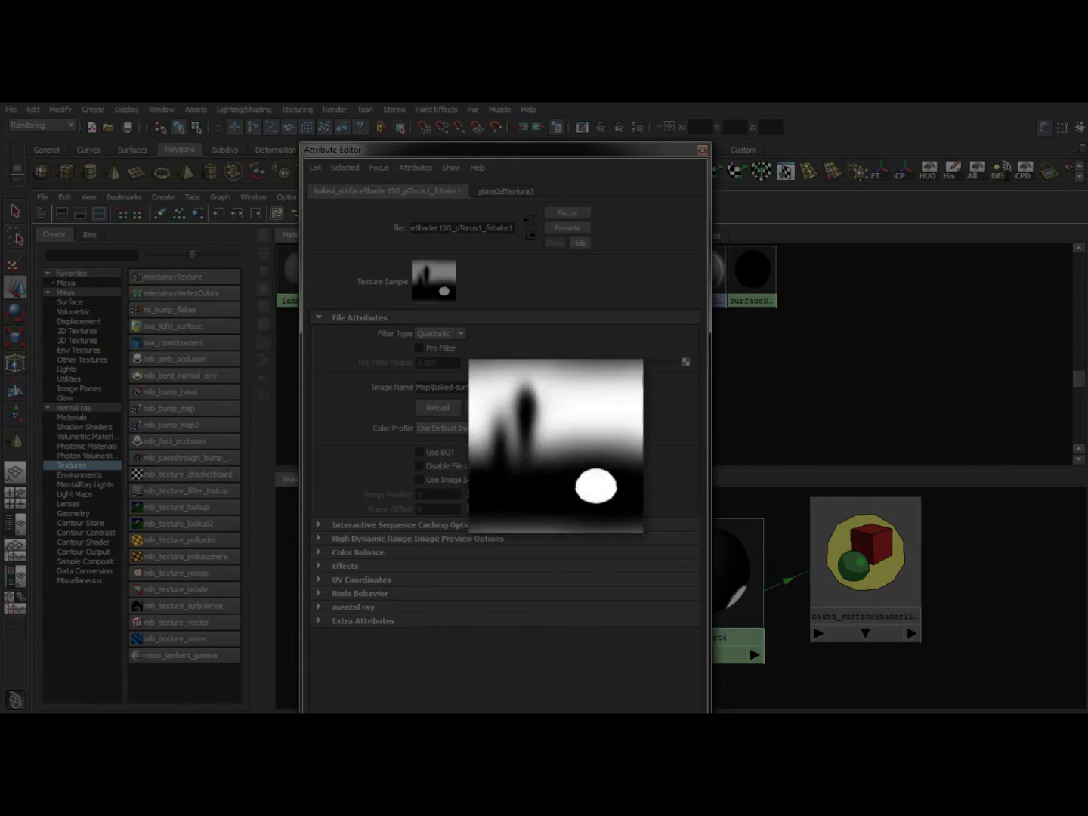
scroll(556, 446, "up", 6)
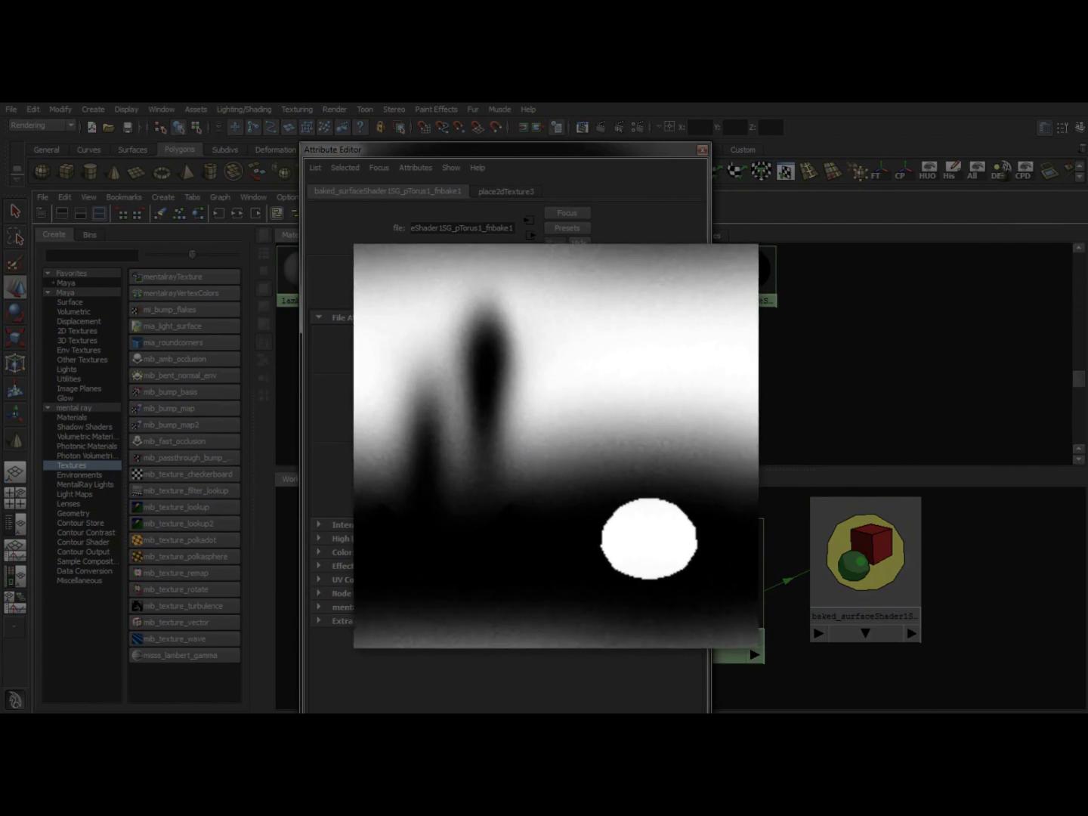
key("Escape")
left_click_drag(499, 149, 519, 133)
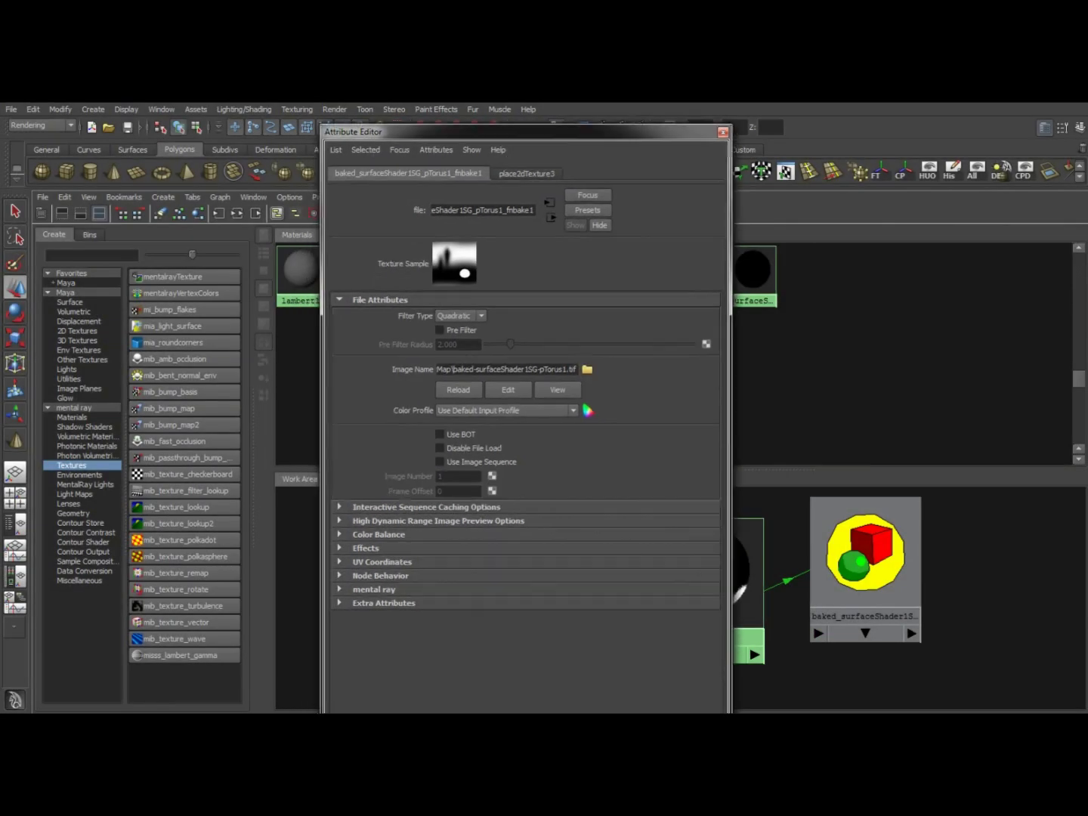
left_click(723, 131)
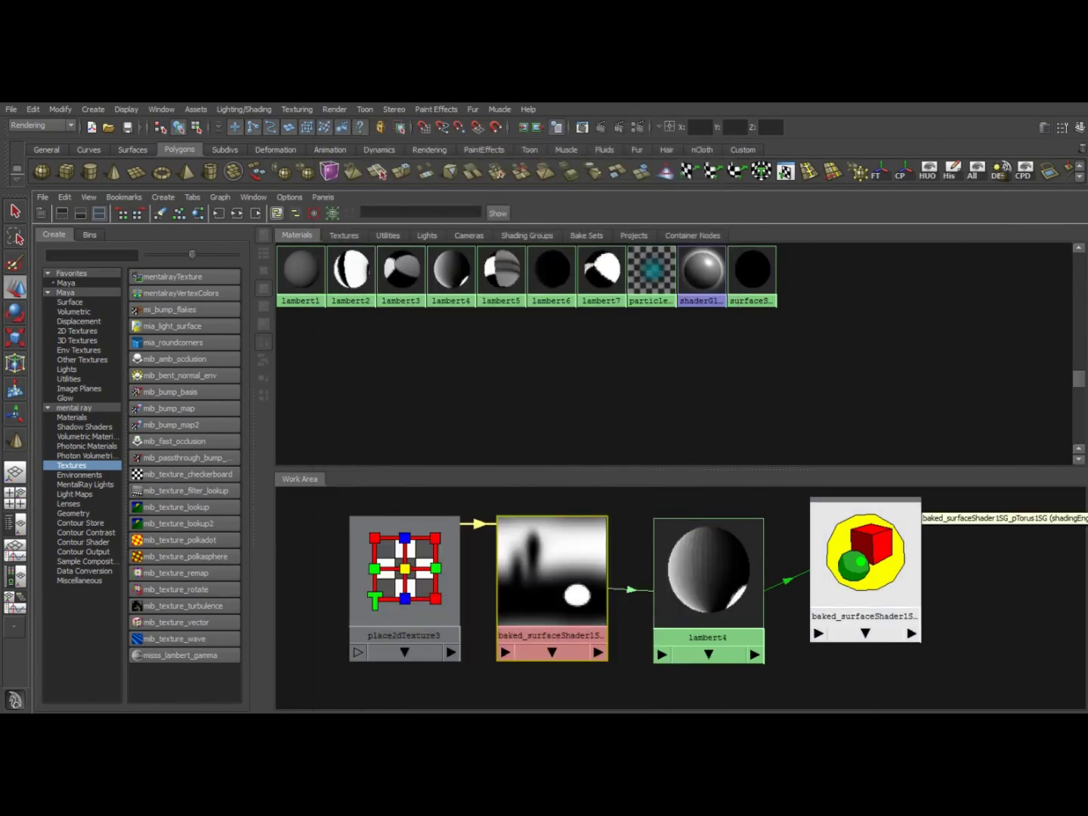
Step: Return to the maximized perspective view and examine the whole baked scene from farther away, including the full ground plane
key("space")
key("space")
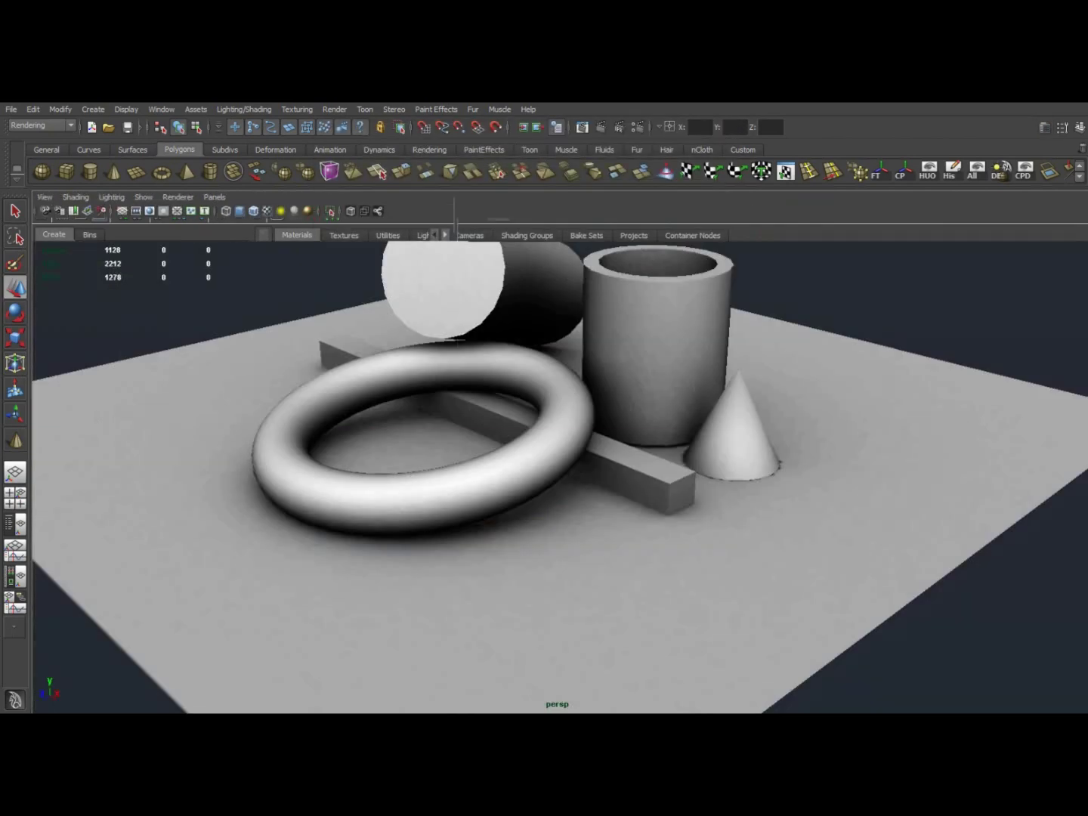
middle_click_drag(529, 453, 584, 478, "alt")
right_click_drag(583, 477, 469, 460, "alt")
mouse_move(468, 460)
left_mouse_down("alt")
mouse_move(514, 552)
mouse_move(756, 460)
mouse_move(468, 461)
left_mouse_up("alt")
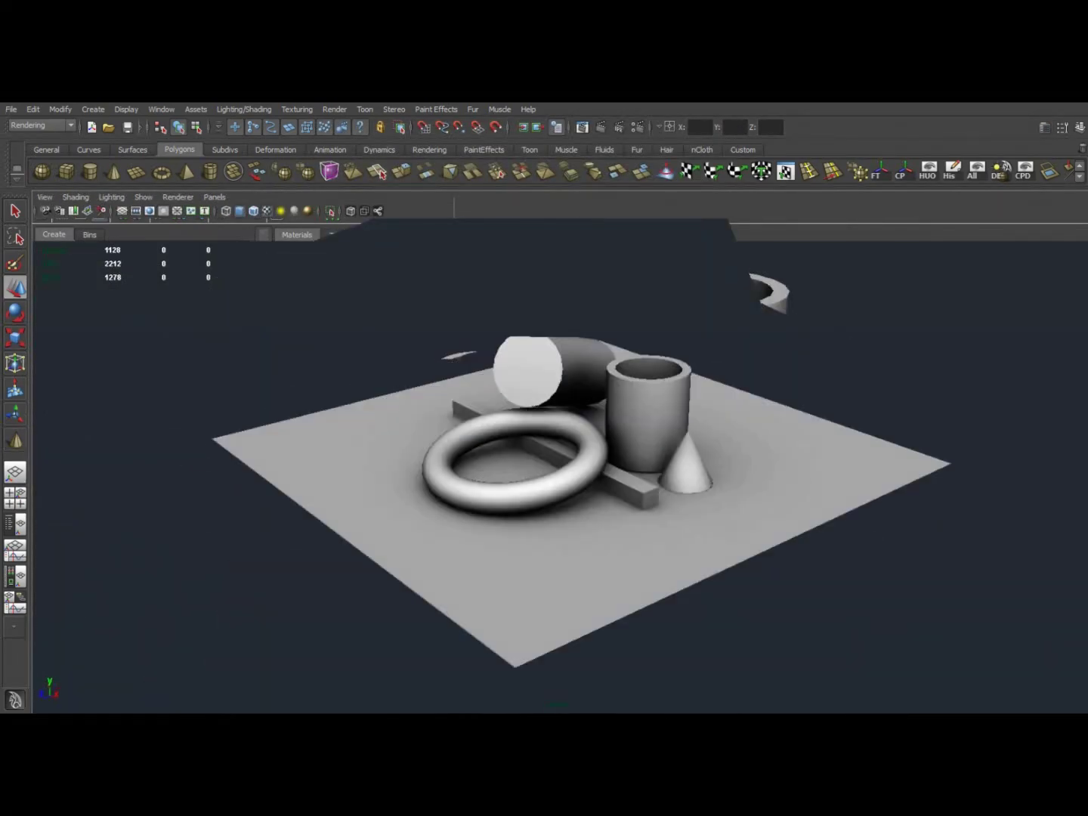
middle_click_drag(528, 452, 512, 457, "alt")
right_click_drag(512, 456, 530, 459, "alt")
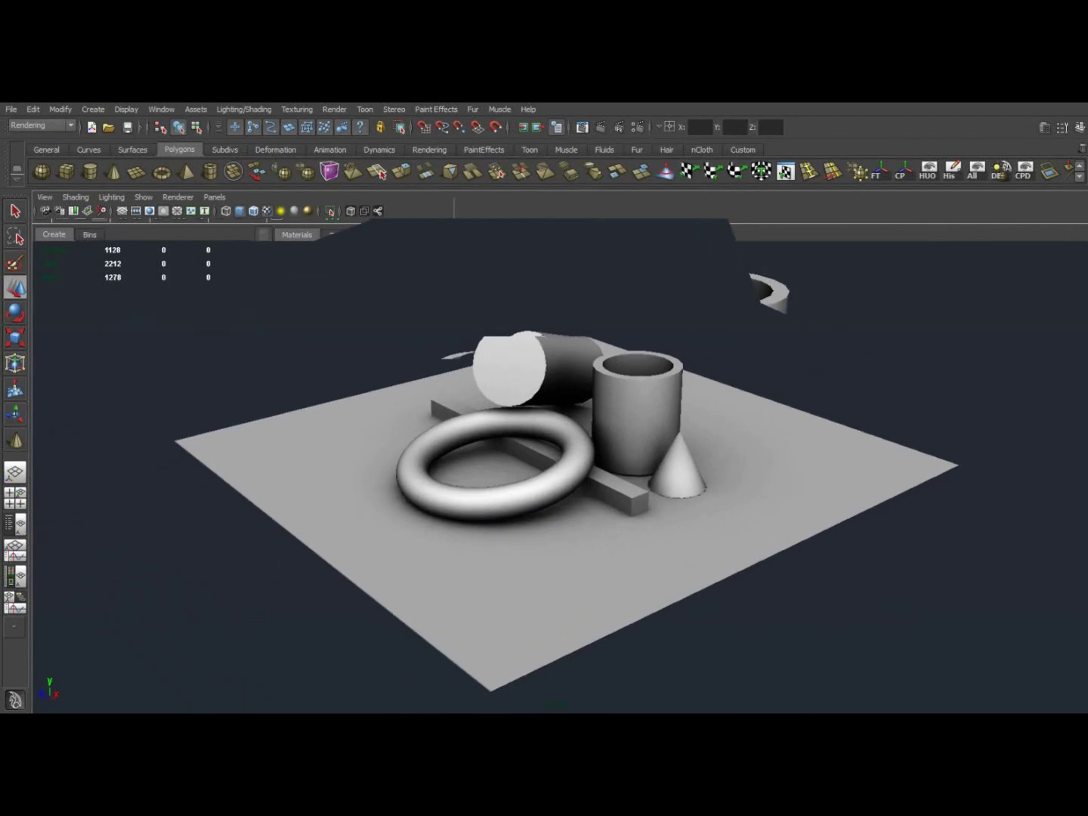